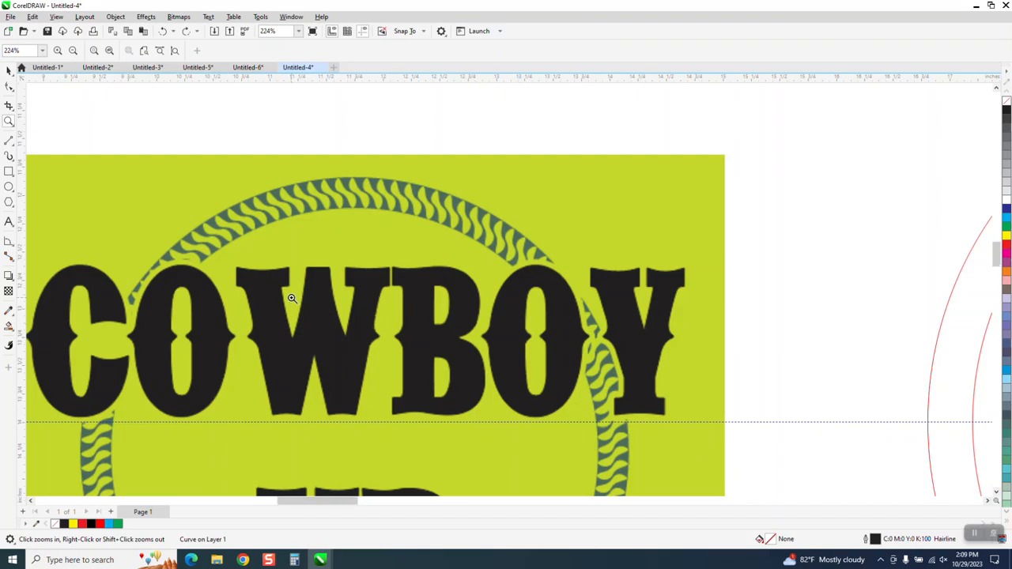
{"action": "scroll", "coordinate": [297, 302], "scroll_direction": "down", "scroll_amount": 2}
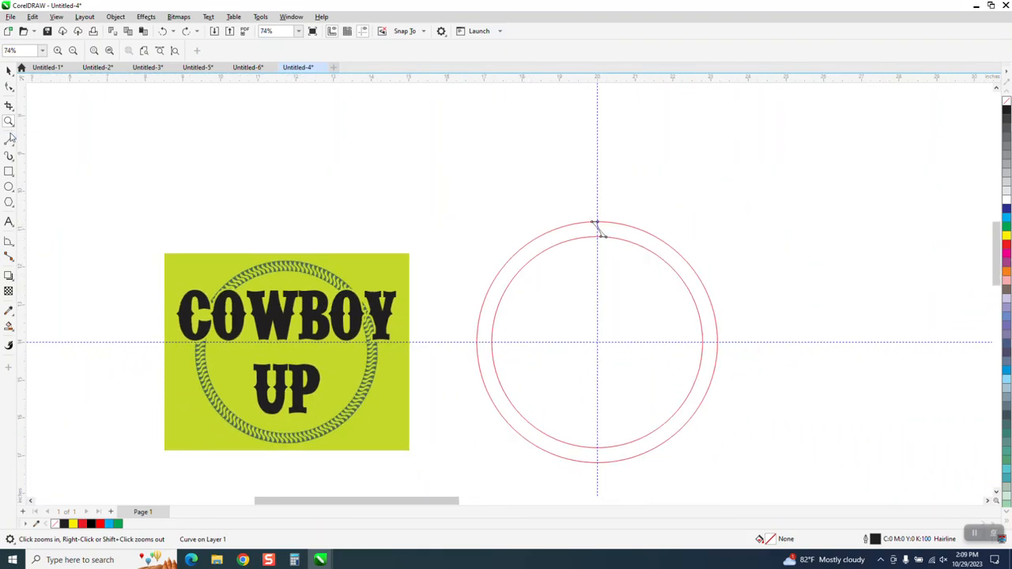
{"action": "left_click_drag", "start_coordinate": [512, 203], "coordinate": [810, 389]}
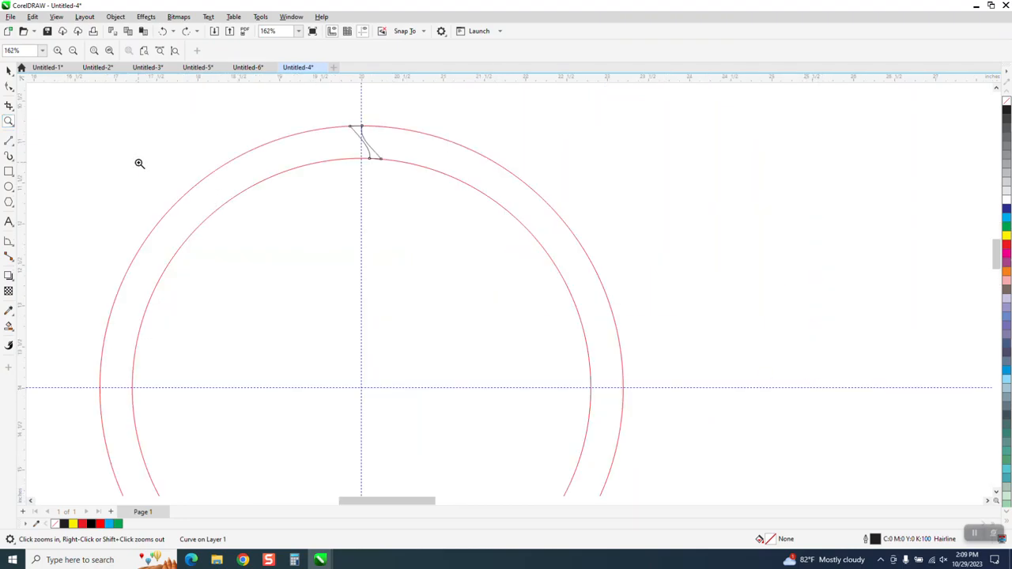
{"action": "left_click", "coordinate": [9, 70]}
{"action": "left_click", "coordinate": [366, 153]}
{"action": "left_click_drag", "start_coordinate": [366, 154], "coordinate": [426, 151]}
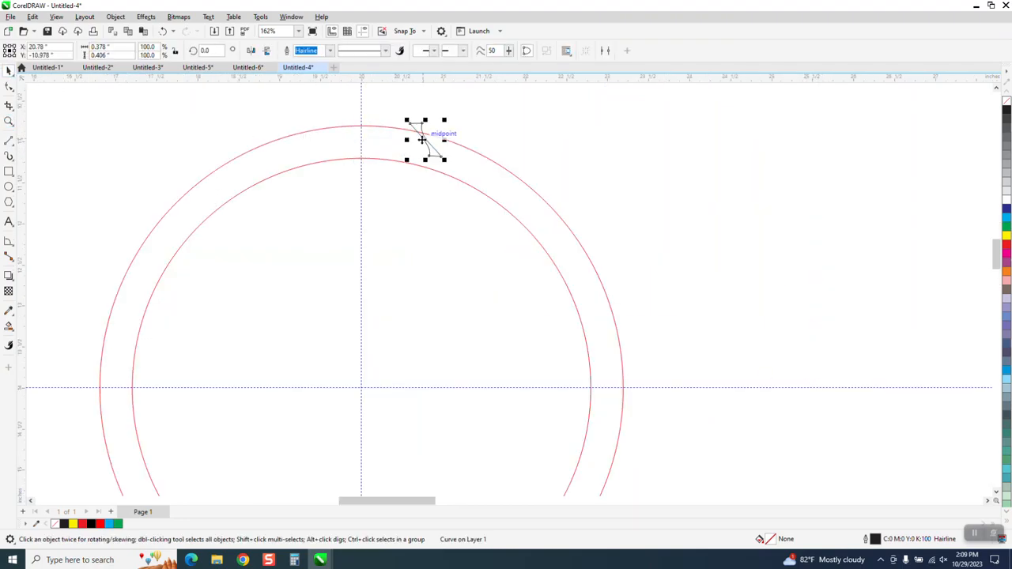
{"action": "left_click", "coordinate": [163, 31]}
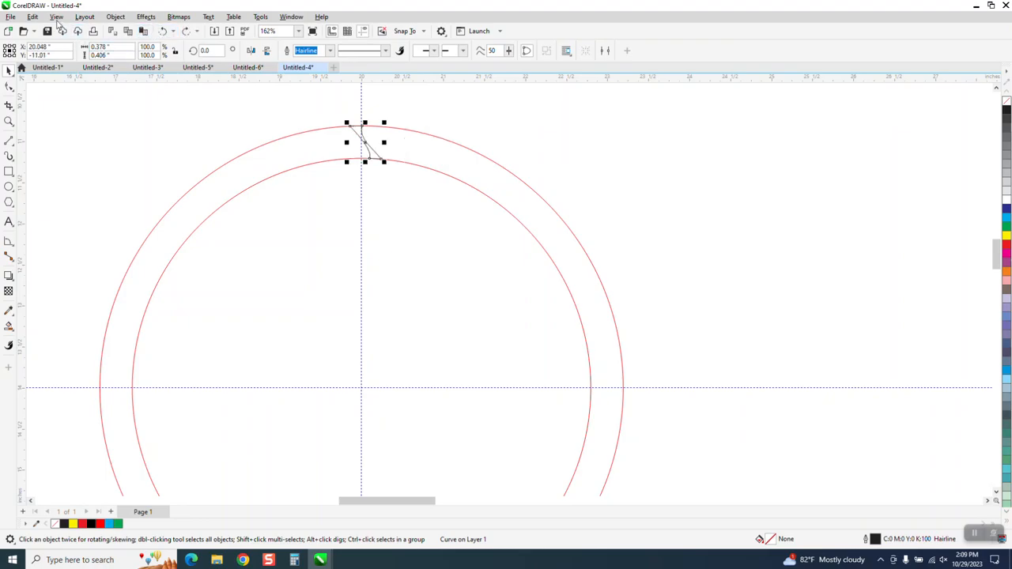
Step: Clone the rope-strand shape between the two circles and rotate the clone 3 degrees about the circles' common center
{"action": "left_click", "coordinate": [33, 17]}
{"action": "left_click", "coordinate": [47, 167]}
{"action": "left_click", "coordinate": [366, 141]}
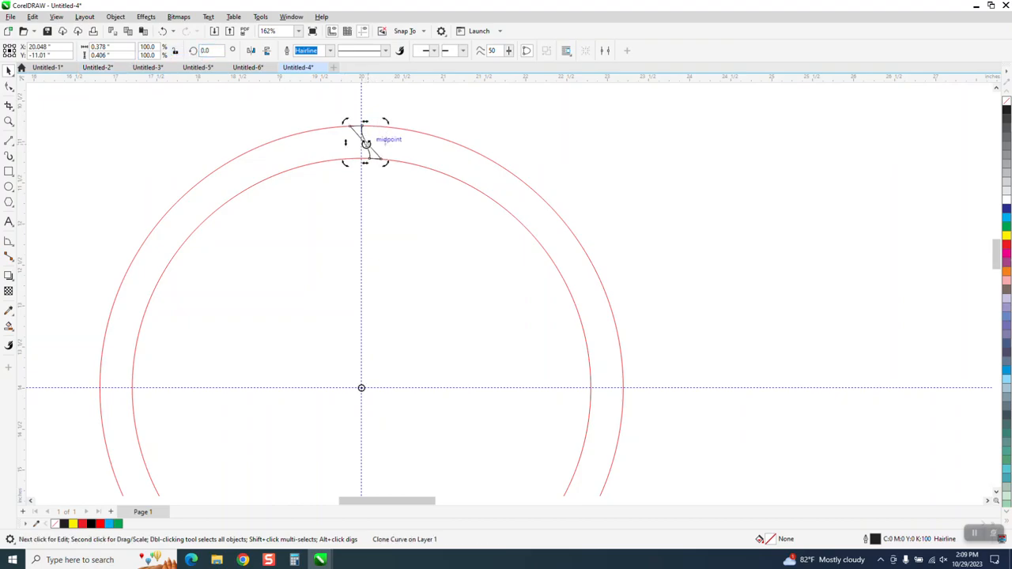
{"action": "left_click", "coordinate": [207, 50]}
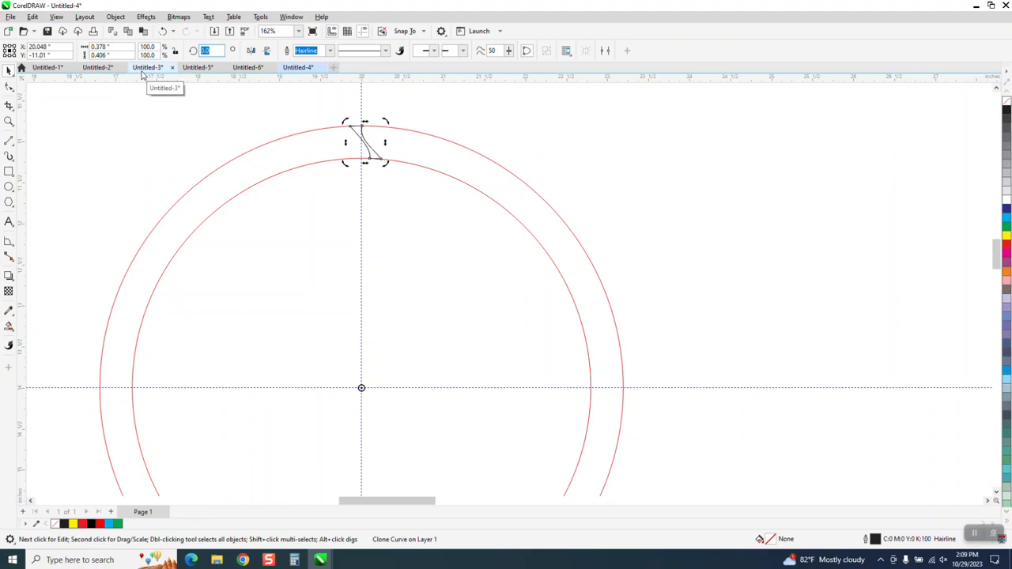
{"action": "type", "text": "3"}
{"action": "key", "text": "Return"}
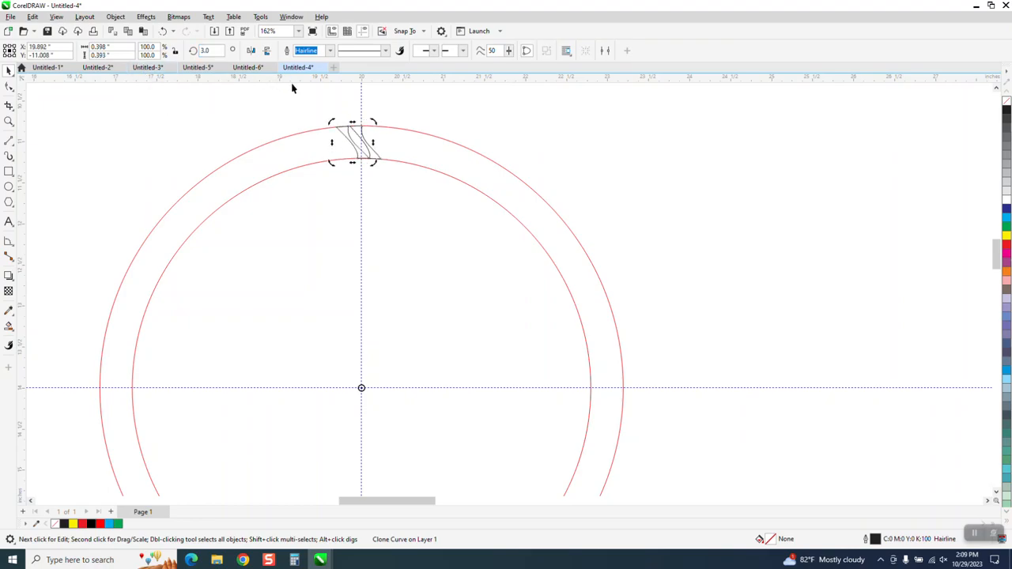
{"action": "left_click", "coordinate": [330, 107]}
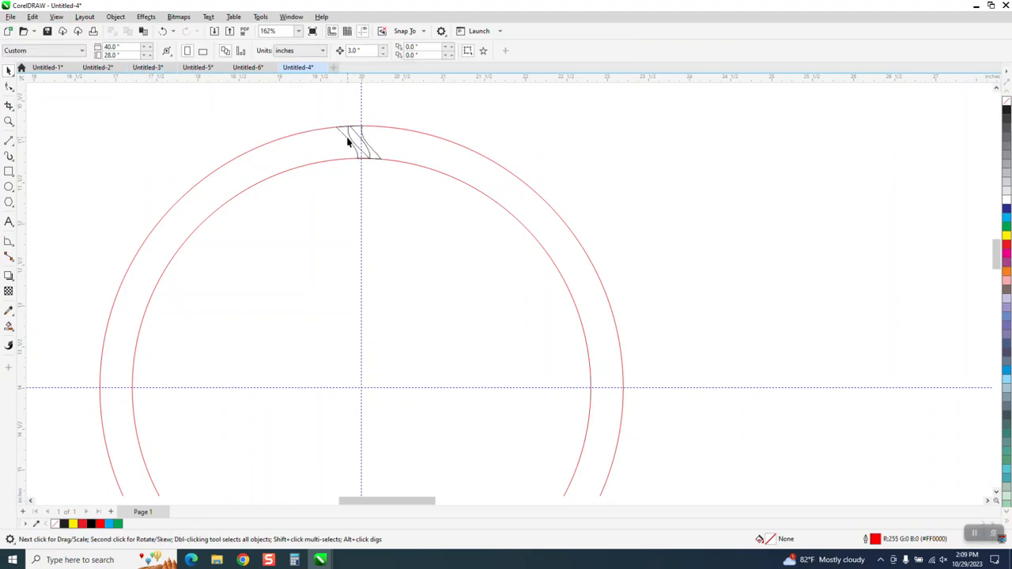
Step: Fill the ring with 118 rotated copies of the clone at 3-degree intervals, centered at X 20, Y -14 inches
{"action": "left_click", "coordinate": [348, 138]}
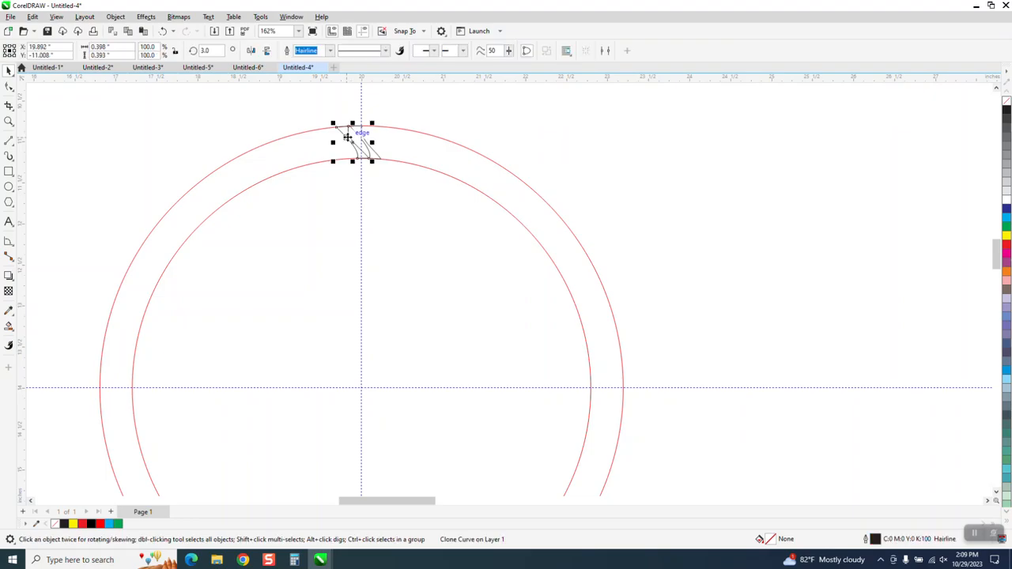
{"action": "left_click", "coordinate": [364, 140]}
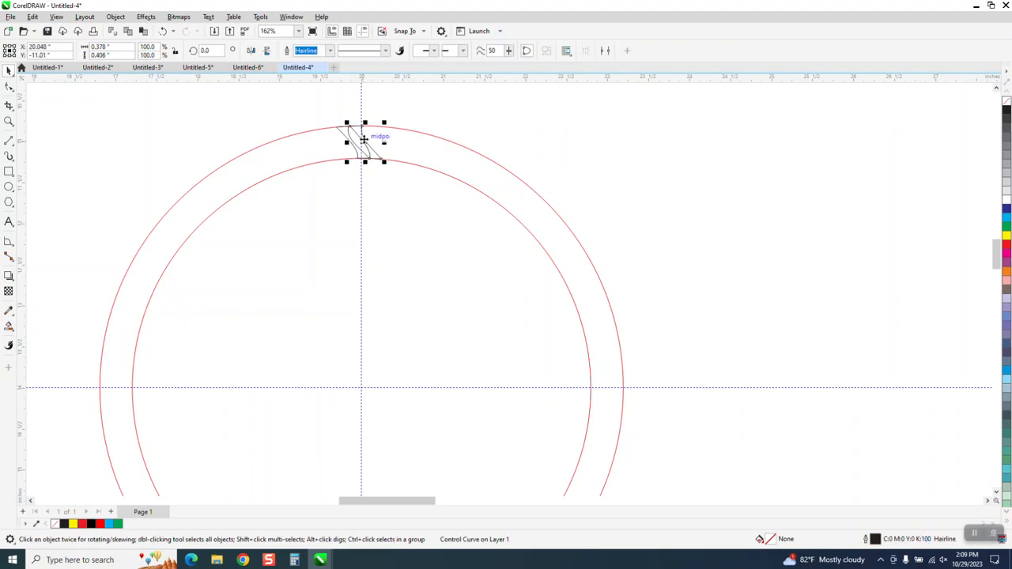
{"action": "left_click", "coordinate": [353, 143]}
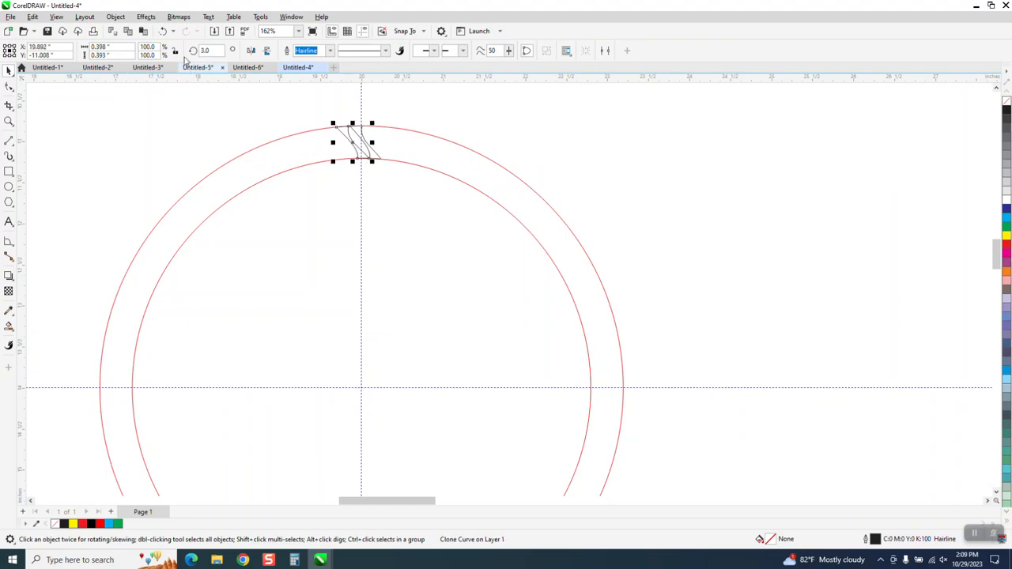
{"action": "left_click", "coordinate": [295, 19]}
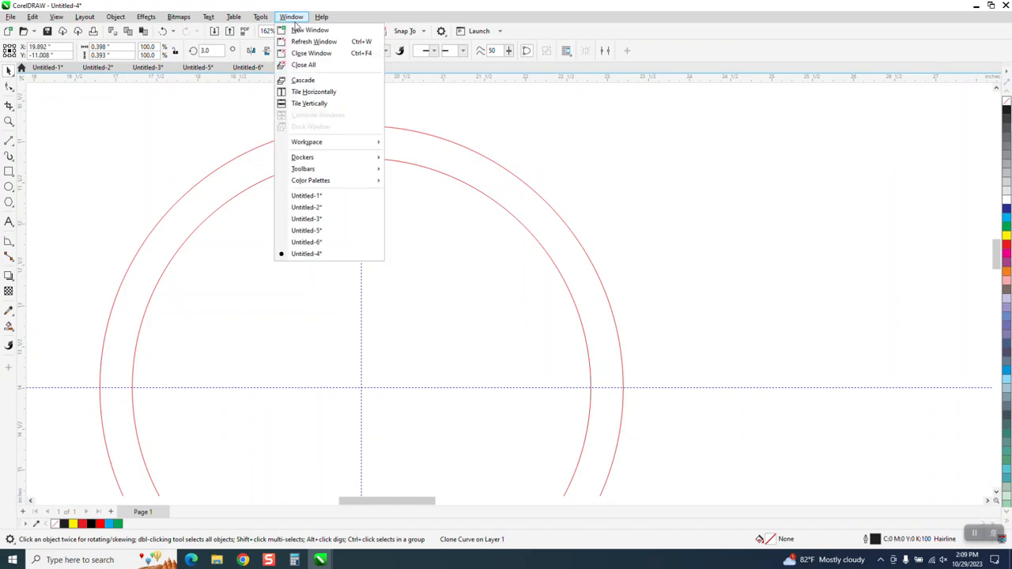
{"action": "mouse_move", "coordinate": [317, 143]}
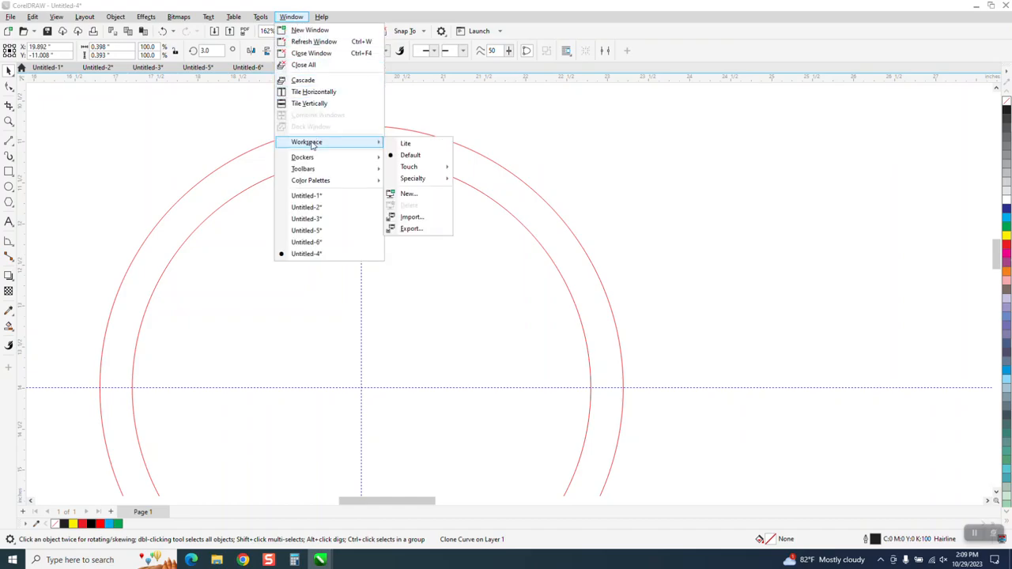
{"action": "mouse_move", "coordinate": [308, 160]}
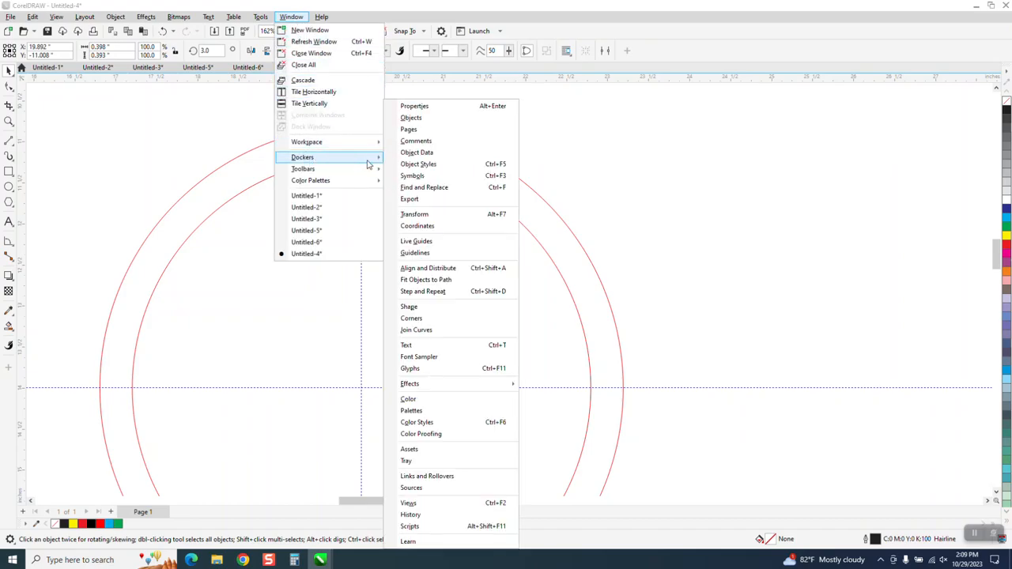
{"action": "left_click", "coordinate": [418, 215]}
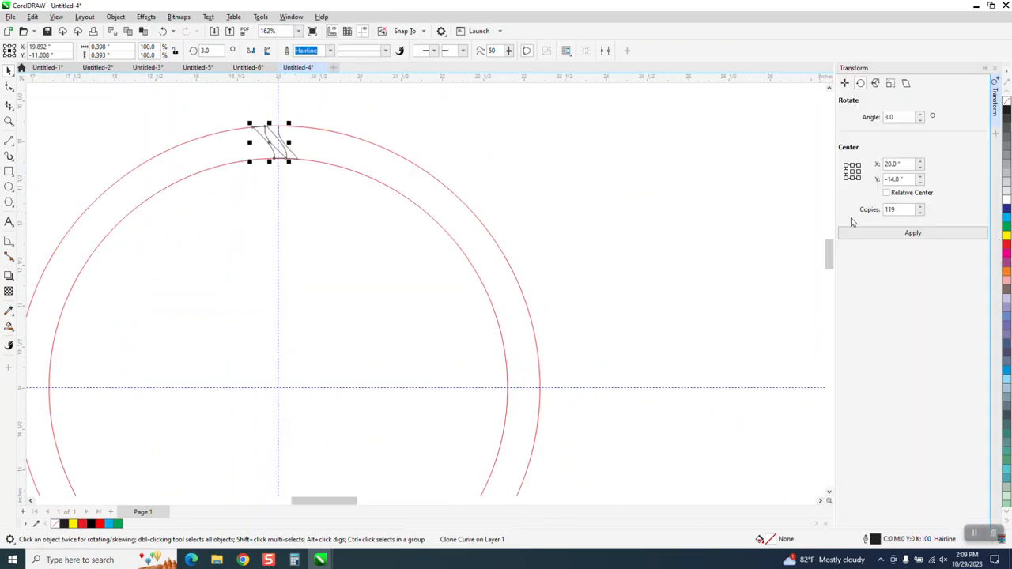
{"action": "left_click", "coordinate": [914, 233]}
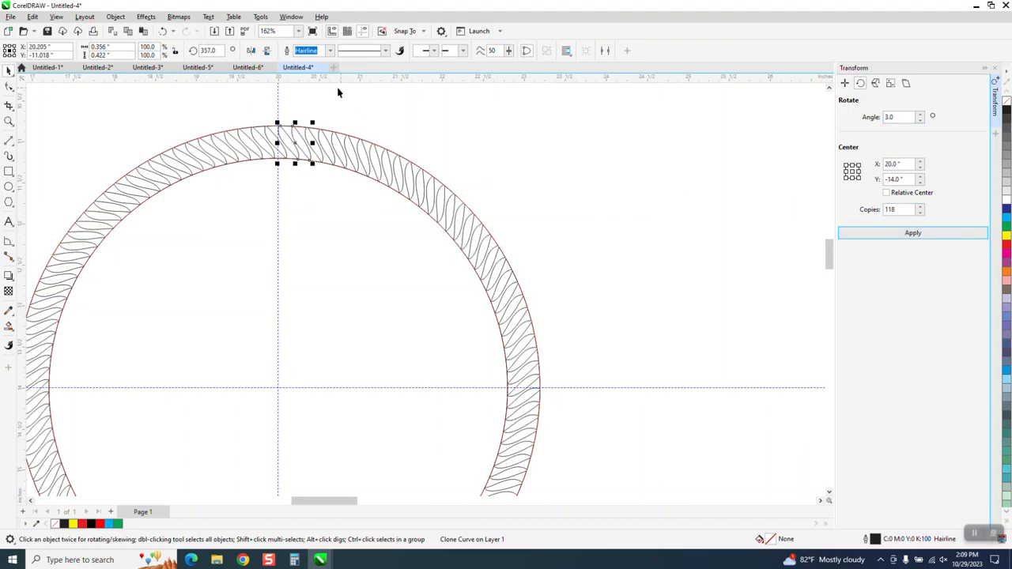
Step: Select the original control strand beside the vertical guideline, distinguishing it from its clones
{"action": "left_click", "coordinate": [8, 123]}
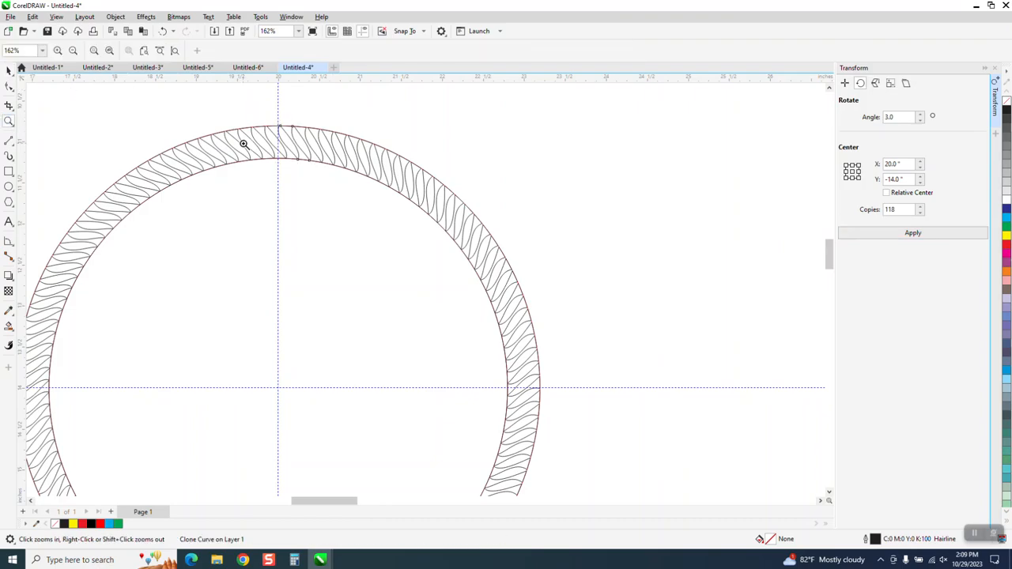
{"action": "left_click_drag", "start_coordinate": [207, 109], "coordinate": [447, 219]}
{"action": "left_click", "coordinate": [8, 71]}
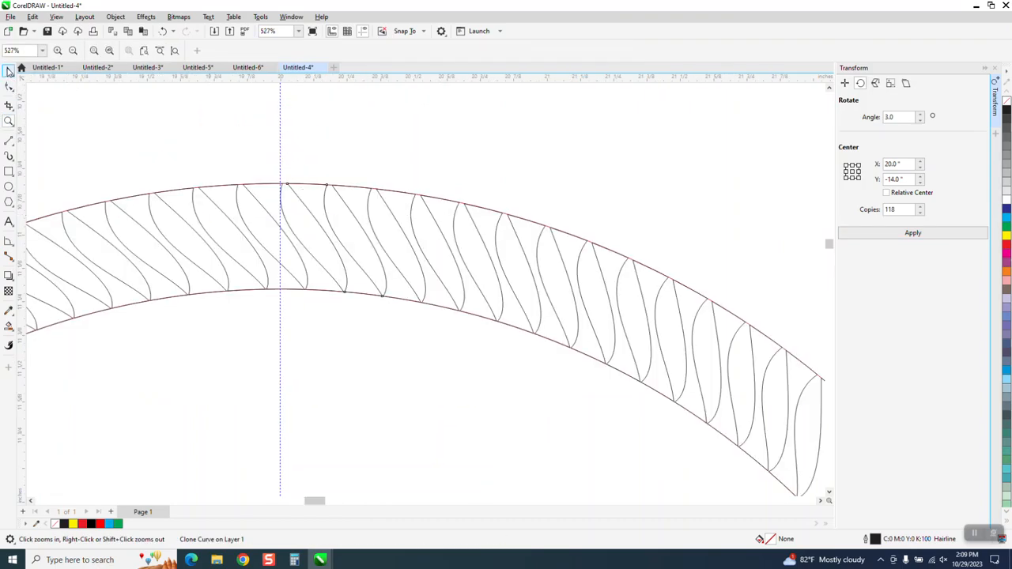
{"action": "left_click", "coordinate": [323, 196]}
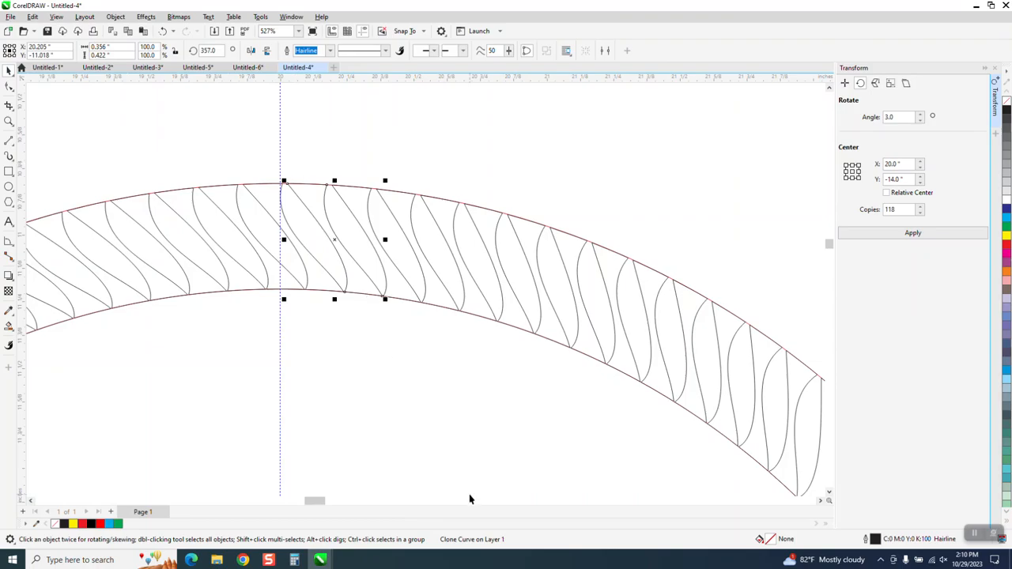
{"action": "left_click", "coordinate": [287, 147]}
{"action": "left_click", "coordinate": [276, 195]}
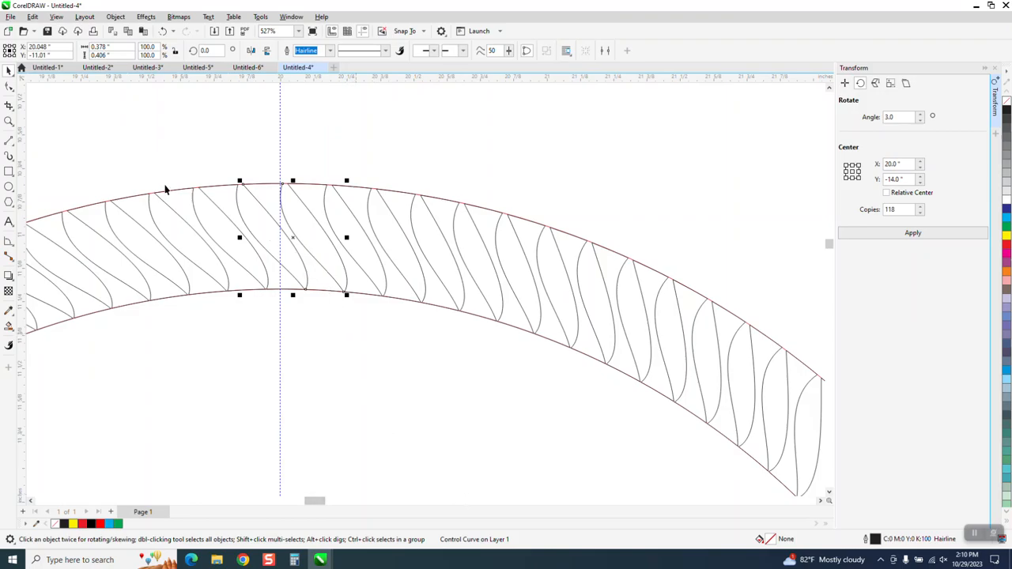
Step: Reshape the control strand's left edge into a pronounced S-curve with the Shape tool, adding a middle node and adjusting the curve handles
{"action": "left_click", "coordinate": [9, 121]}
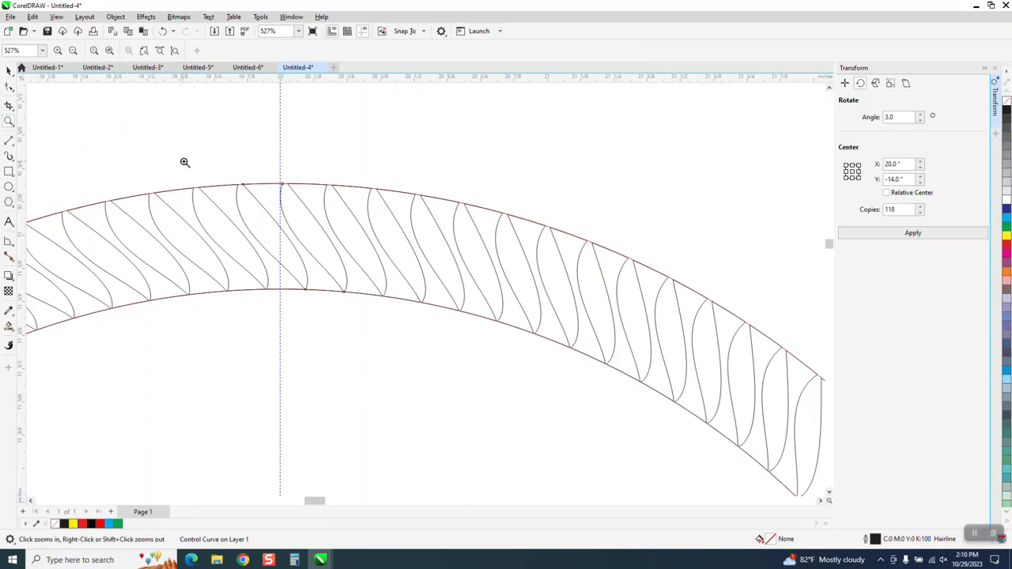
{"action": "left_click_drag", "start_coordinate": [478, 329], "coordinate": [479, 329]}
{"action": "left_click", "coordinate": [8, 70]}
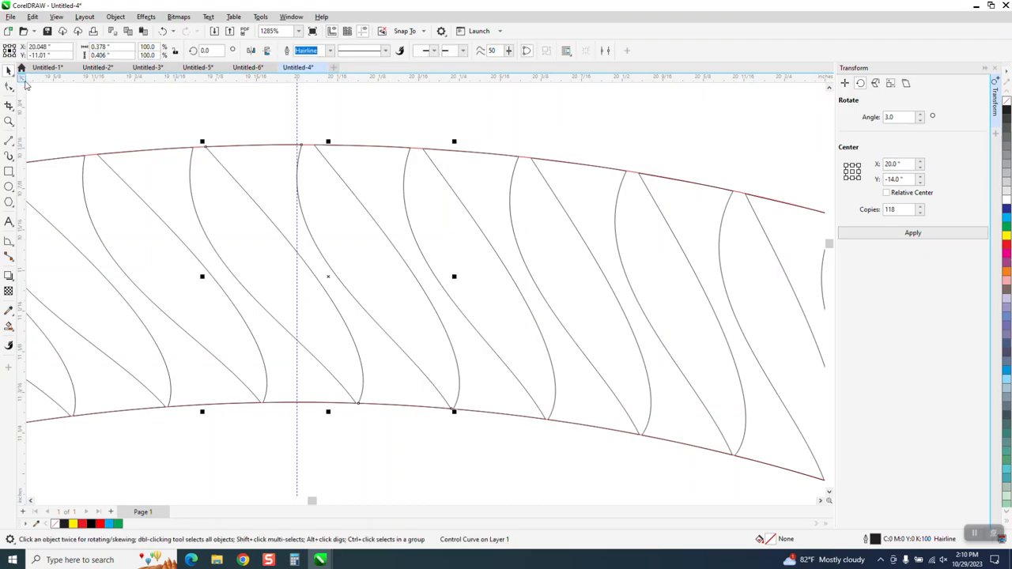
{"action": "left_click", "coordinate": [12, 93]}
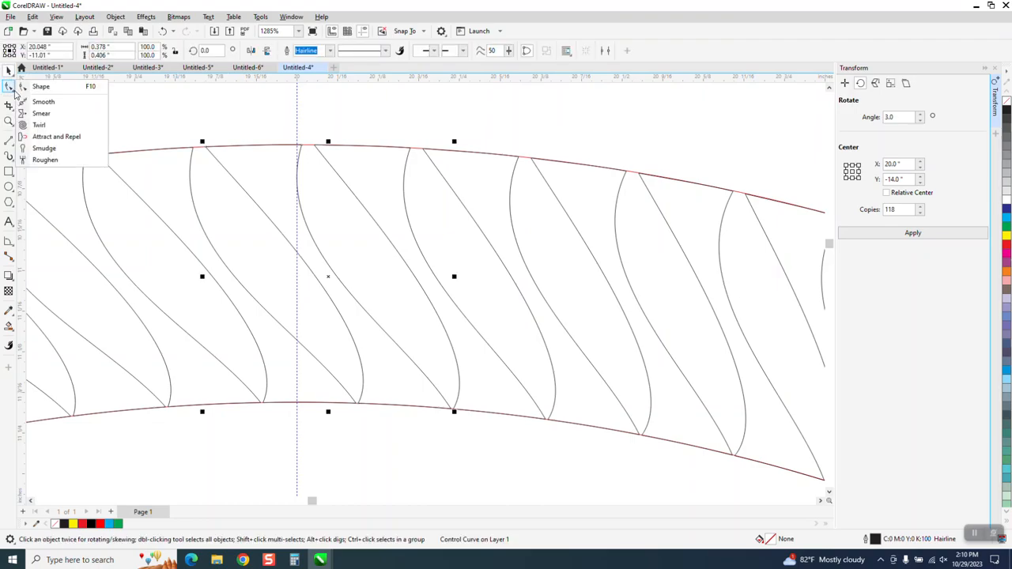
{"action": "left_click", "coordinate": [41, 87]}
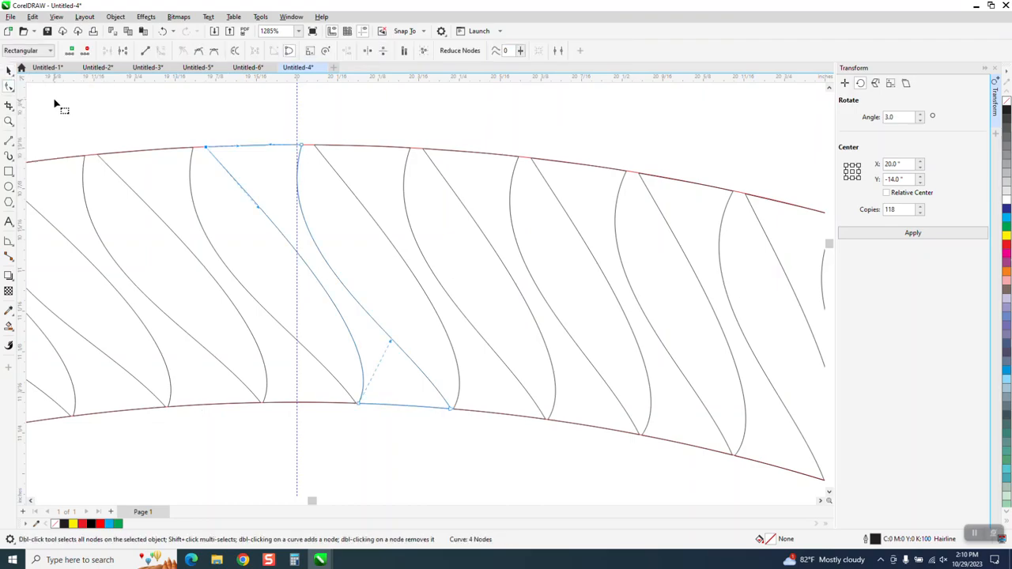
{"action": "left_click_drag", "start_coordinate": [392, 343], "coordinate": [417, 341]}
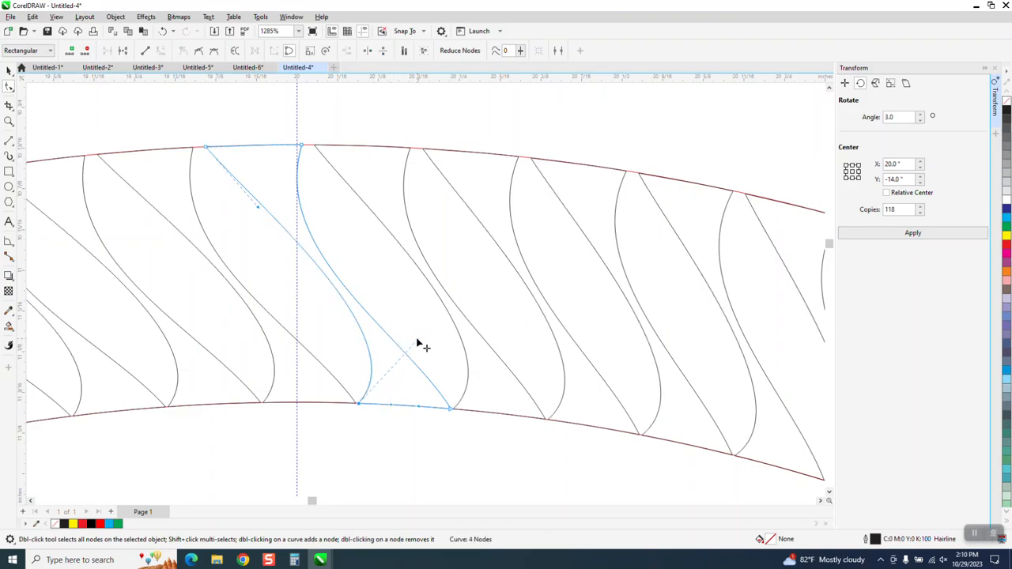
{"action": "left_click_drag", "start_coordinate": [261, 212], "coordinate": [237, 227]}
{"action": "double_click", "coordinate": [298, 261]}
{"action": "left_click_drag", "start_coordinate": [262, 225], "coordinate": [253, 240]}
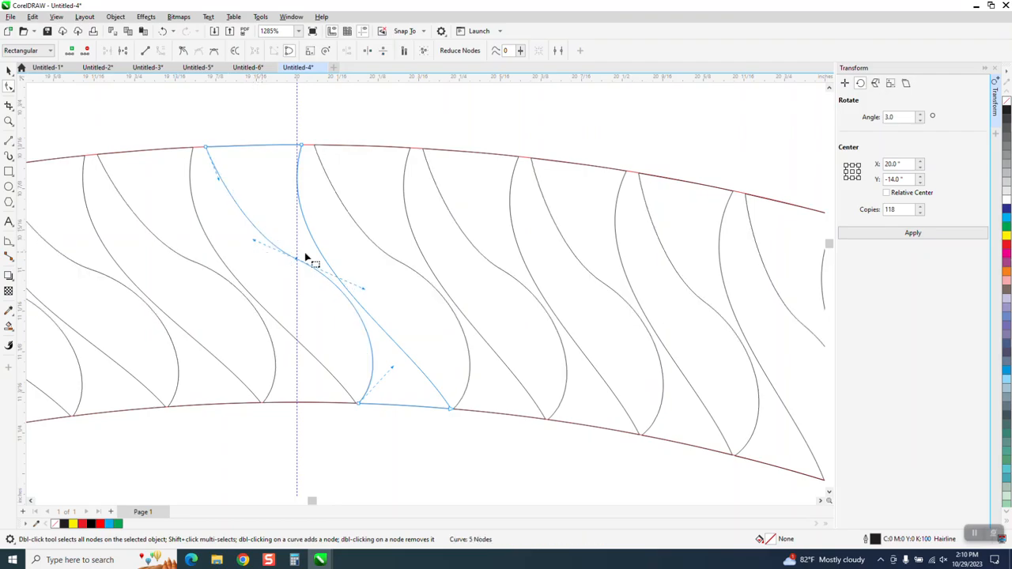
{"action": "left_click", "coordinate": [197, 219]}
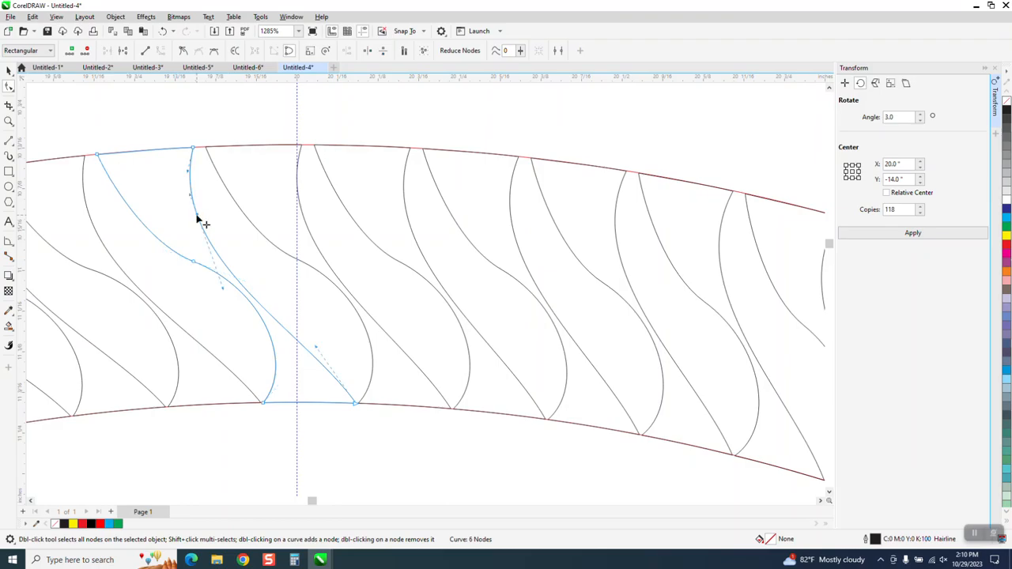
{"action": "left_click_drag", "start_coordinate": [191, 203], "coordinate": [181, 210]}
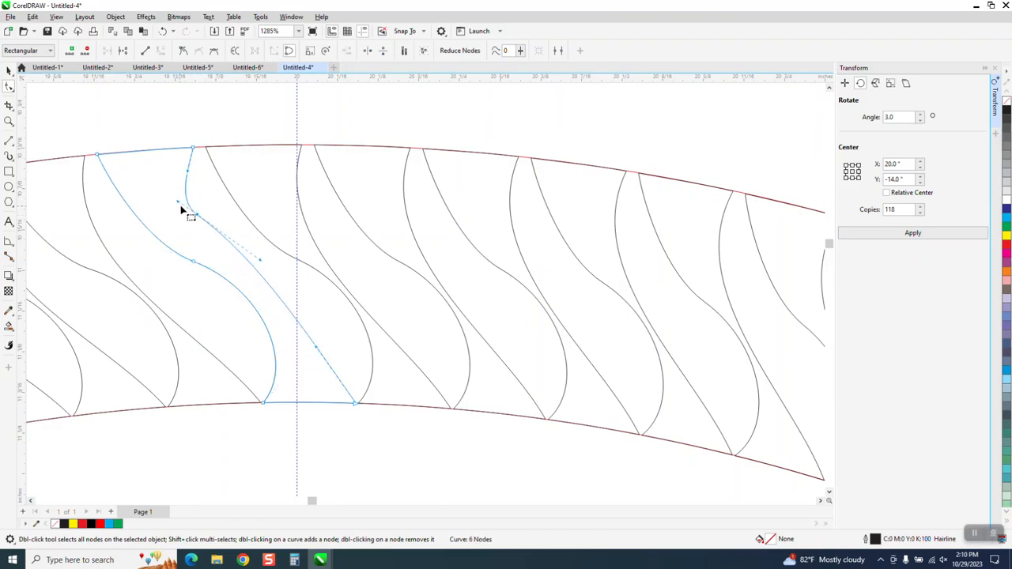
{"action": "left_click", "coordinate": [163, 31]}
Step: Bend the control strand's right edge into an S-curve that follows its left edge, adjusting the handles of its end nodes
{"action": "left_click", "coordinate": [302, 209]}
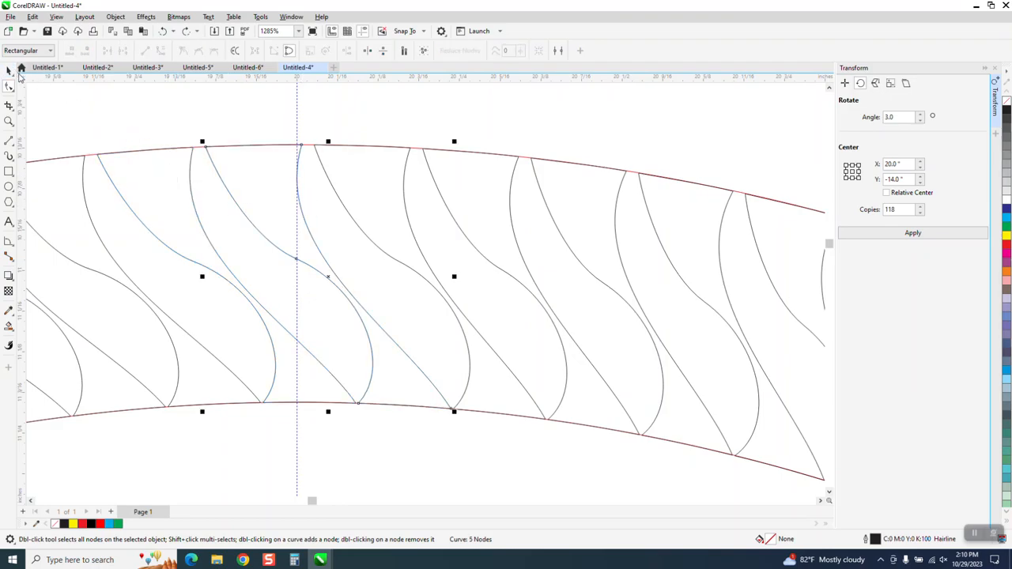
{"action": "left_click", "coordinate": [8, 70]}
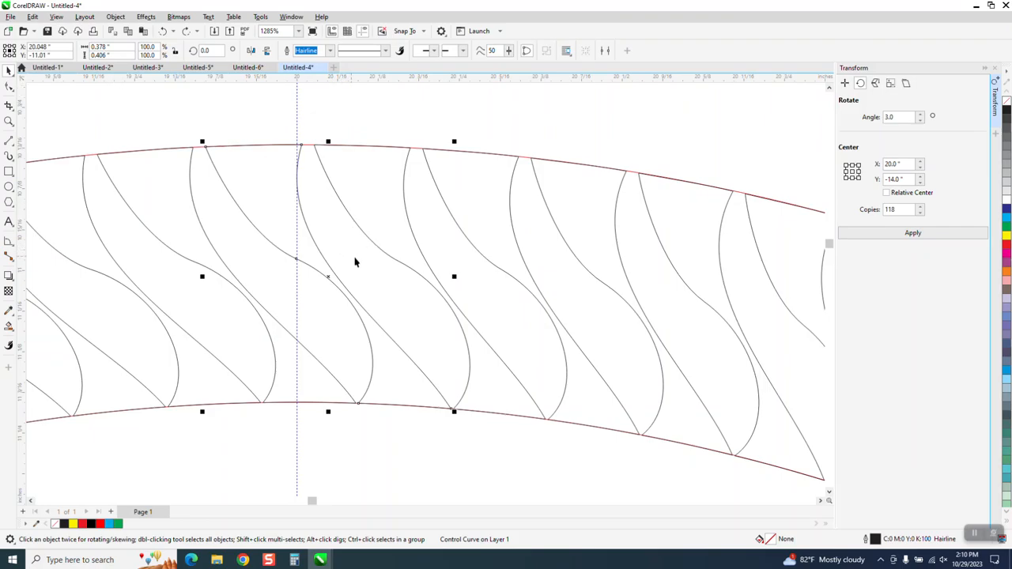
{"action": "left_click", "coordinate": [9, 87]}
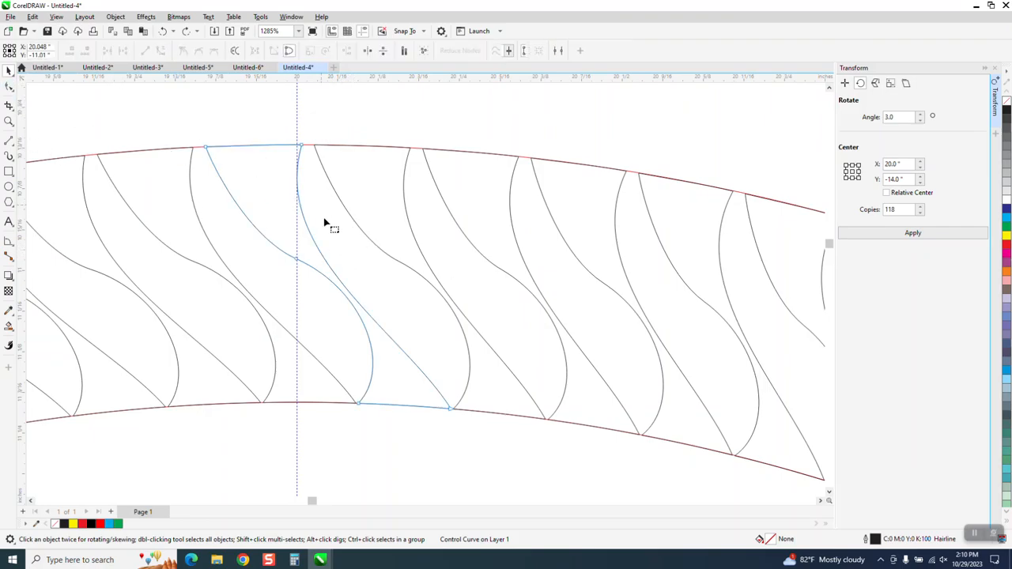
{"action": "left_click", "coordinate": [317, 250]}
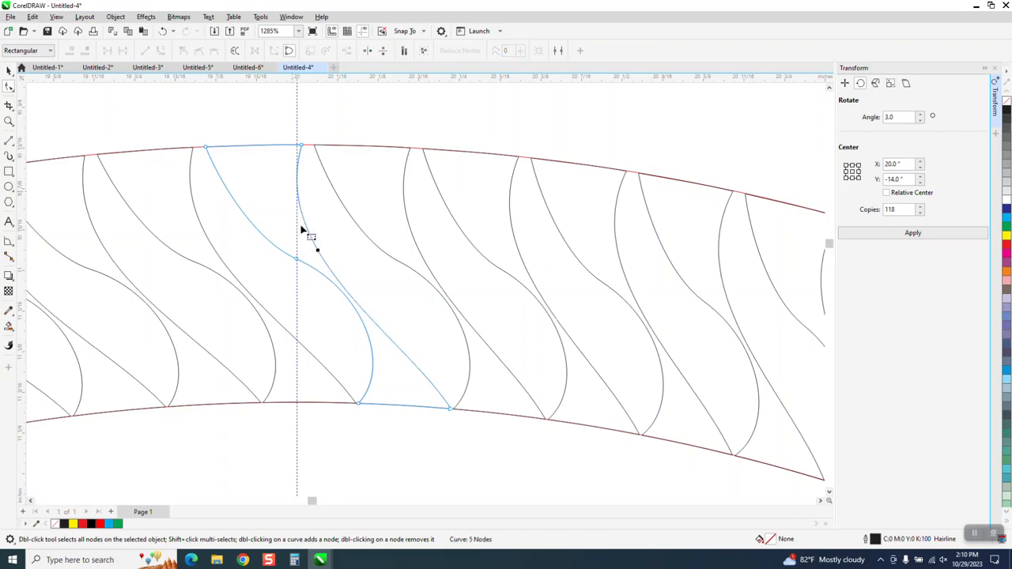
{"action": "left_click", "coordinate": [163, 31]}
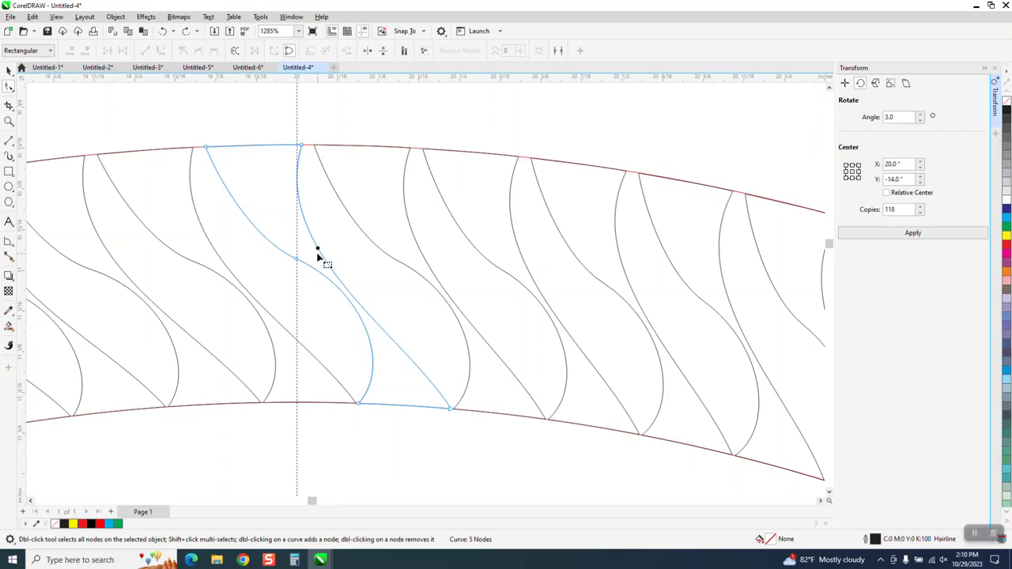
{"action": "left_click_drag", "start_coordinate": [318, 251], "coordinate": [239, 195]}
{"action": "left_click", "coordinate": [302, 146]}
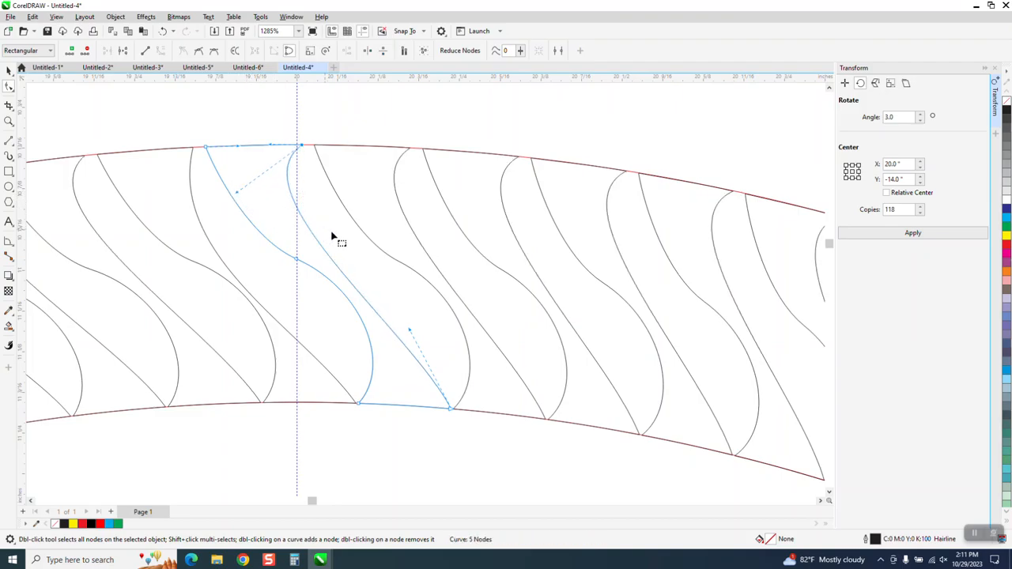
{"action": "left_click_drag", "start_coordinate": [413, 335], "coordinate": [455, 323]}
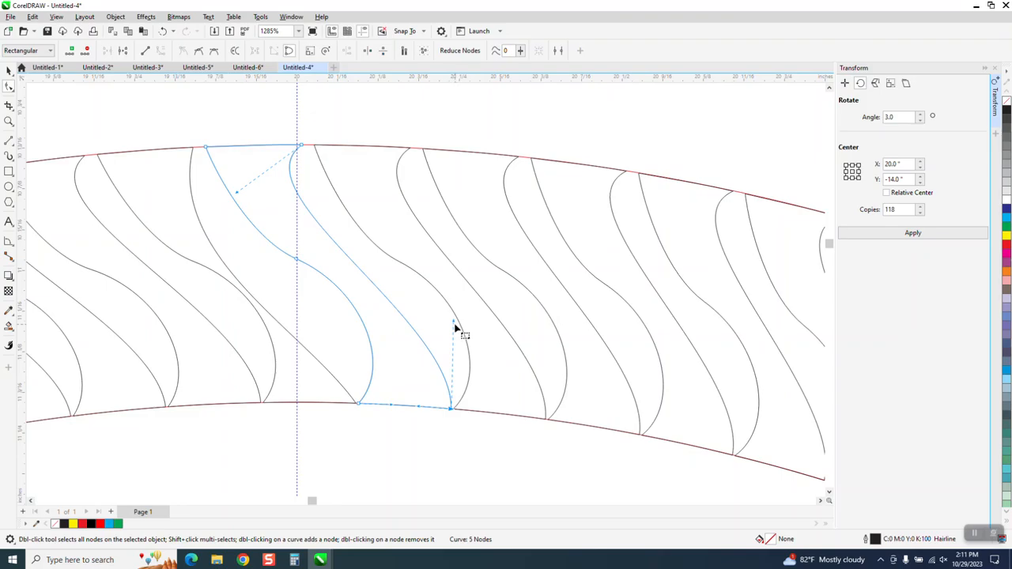
Step: Convert the middle node on the control strand's left edge to a cusp and steepen its two curve handles independently
{"action": "left_click_drag", "start_coordinate": [296, 263], "coordinate": [274, 263]}
{"action": "right_click", "coordinate": [294, 277]}
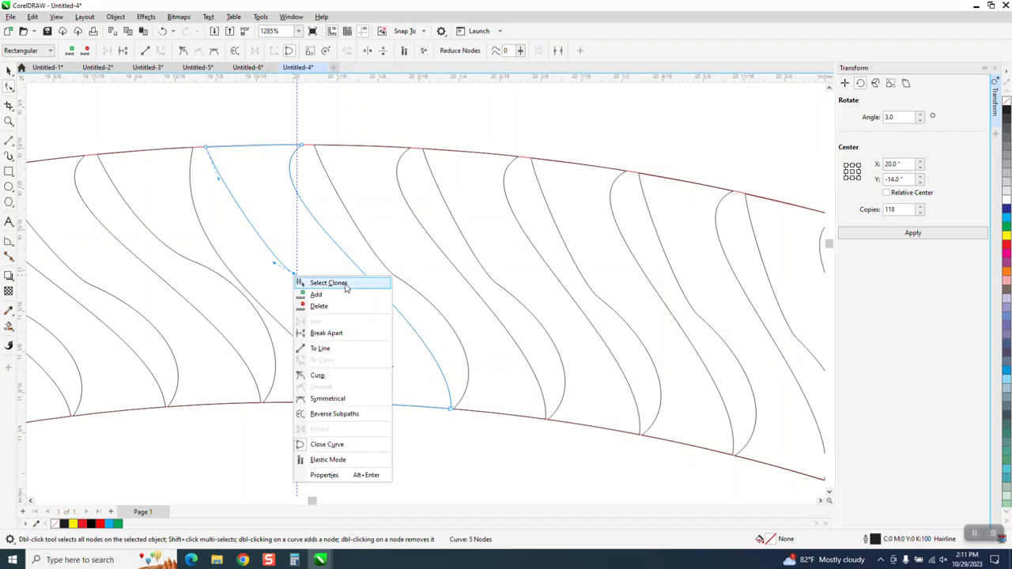
{"action": "left_click", "coordinate": [318, 374]}
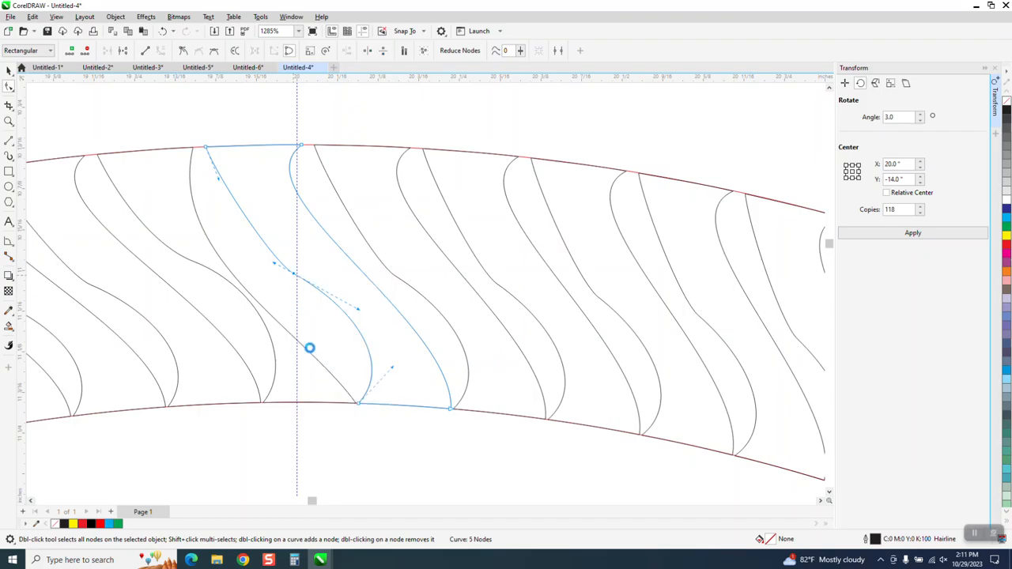
{"action": "left_click", "coordinate": [293, 277]}
{"action": "left_click_drag", "start_coordinate": [275, 264], "coordinate": [289, 226]}
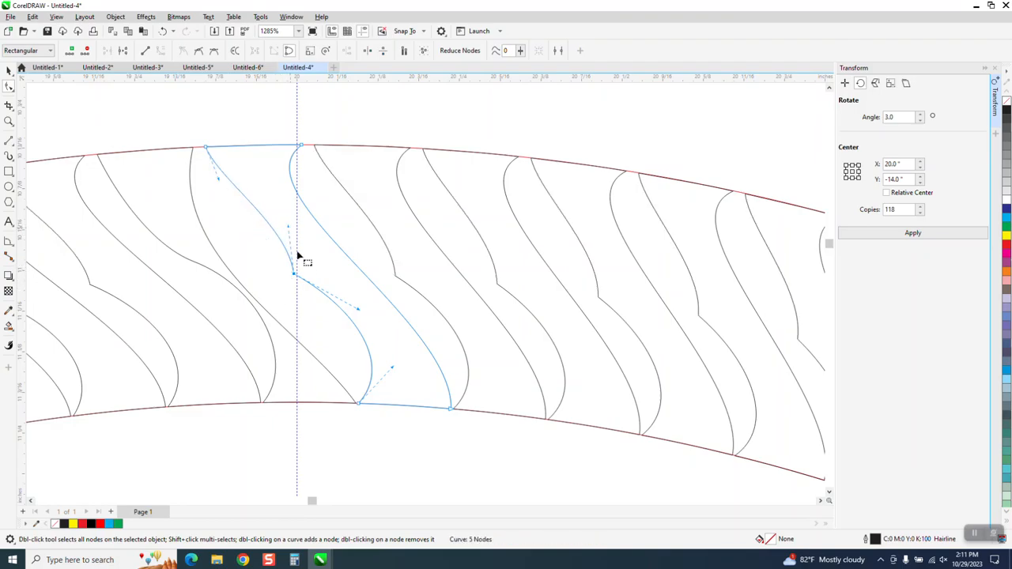
{"action": "left_click_drag", "start_coordinate": [360, 315], "coordinate": [295, 310]}
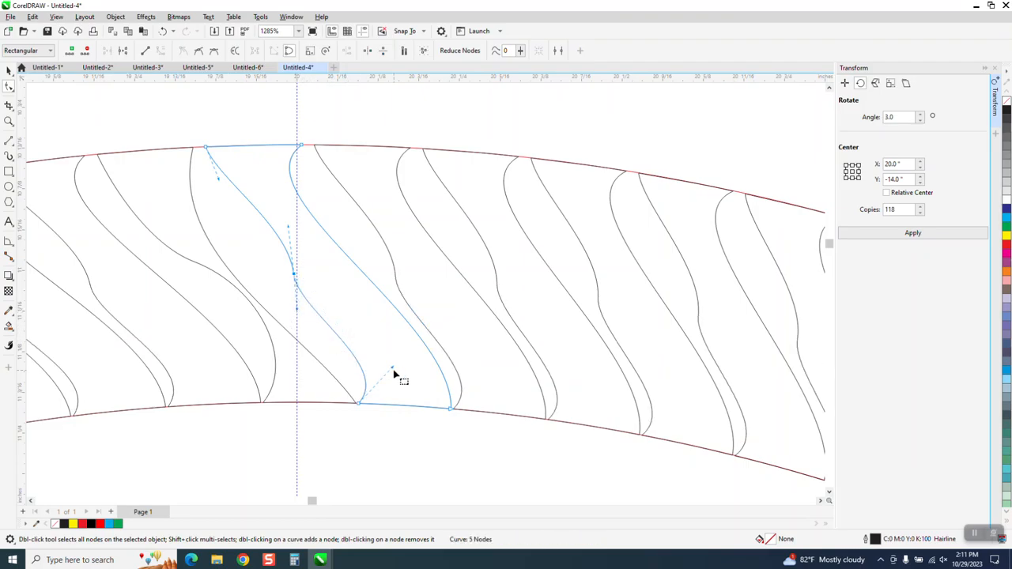
Step: Simplify the control strand's left edge by deleting its middle node and pulling its lower end's handle outward into a rounded belly
{"action": "left_click_drag", "start_coordinate": [393, 369], "coordinate": [424, 399]}
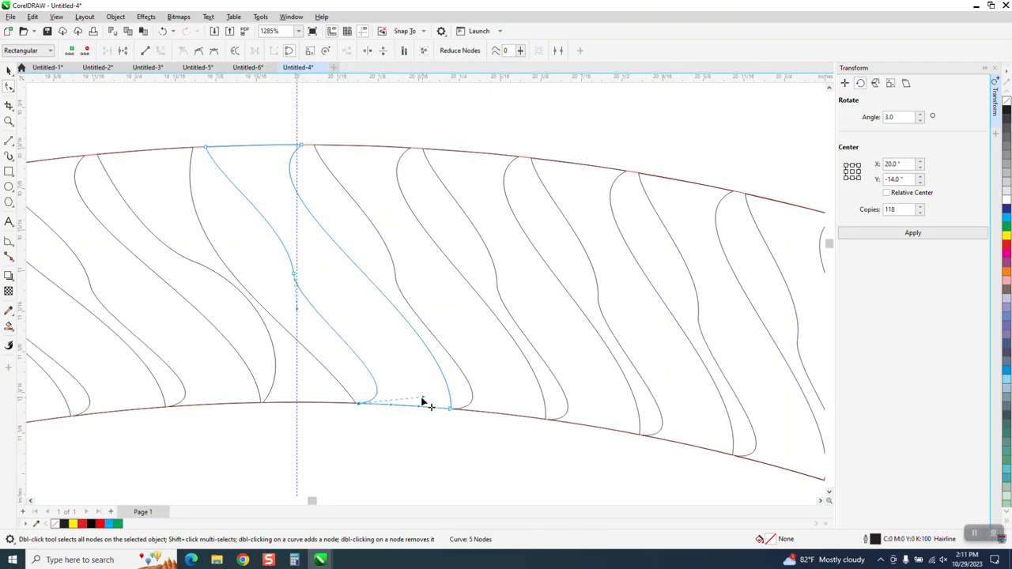
{"action": "left_click_drag", "start_coordinate": [294, 276], "coordinate": [329, 278]}
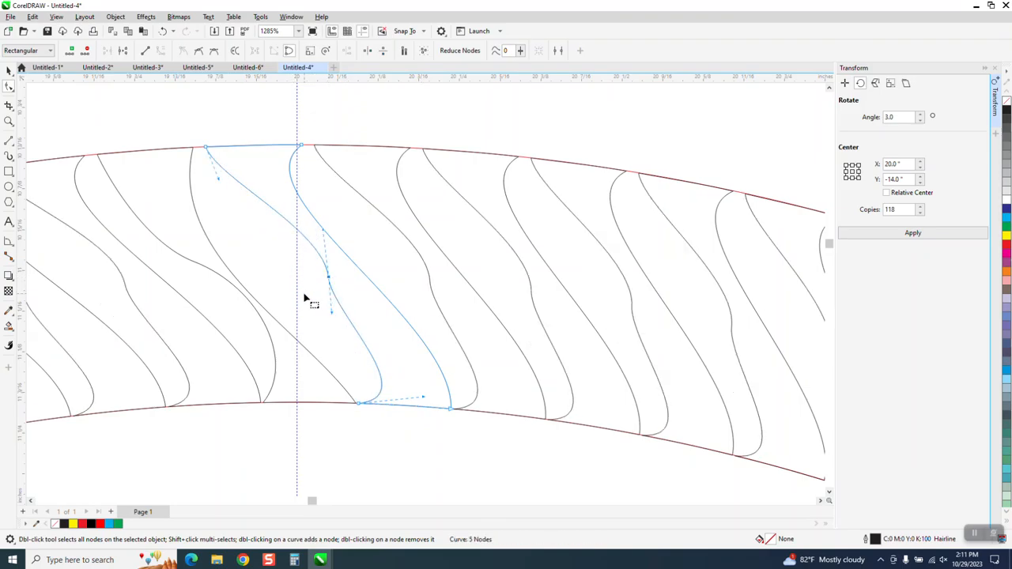
{"action": "left_click", "coordinate": [253, 297]}
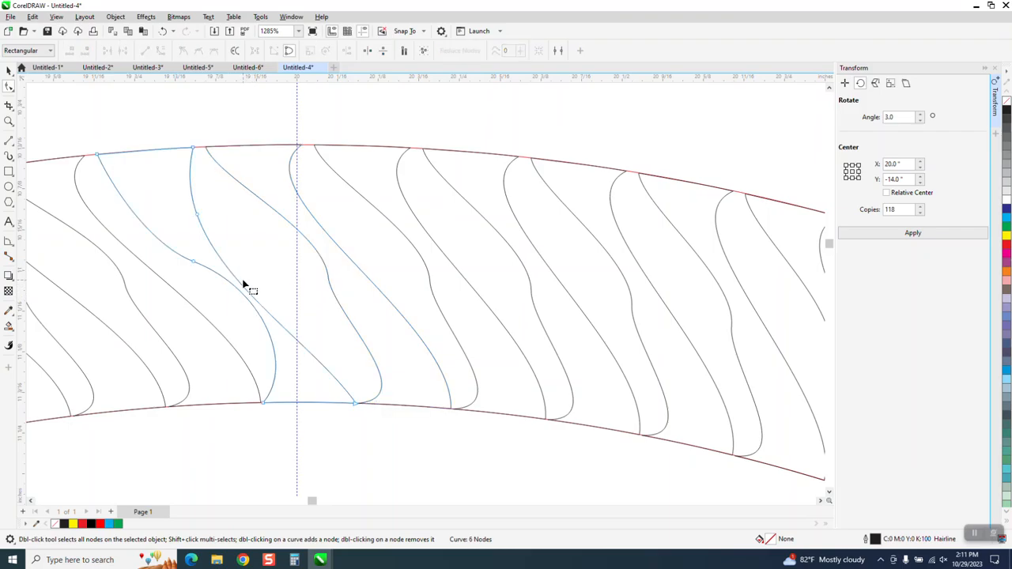
{"action": "left_click", "coordinate": [298, 275]}
{"action": "left_click", "coordinate": [326, 264]}
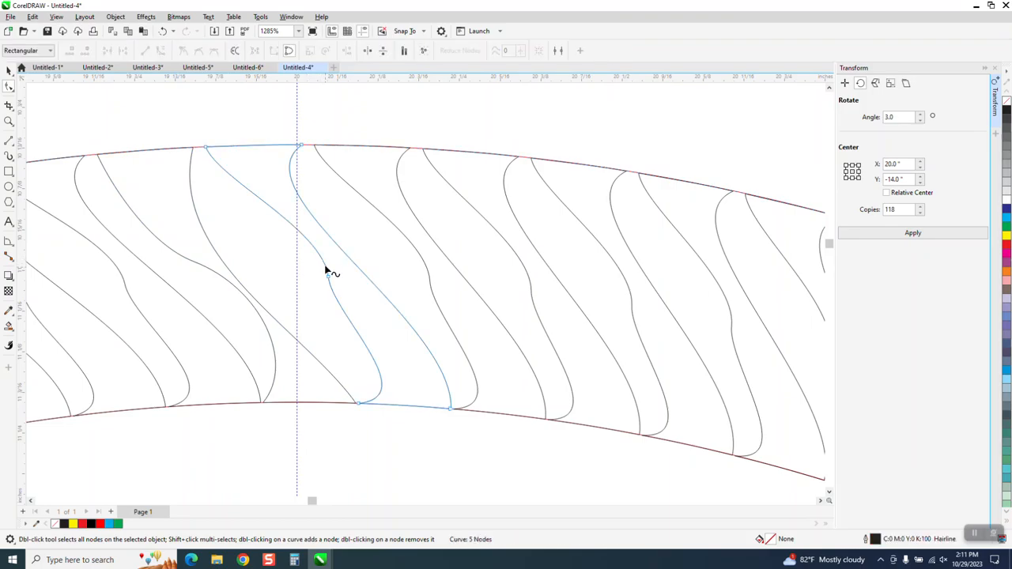
{"action": "left_click", "coordinate": [328, 278]}
{"action": "key", "text": "Delete"}
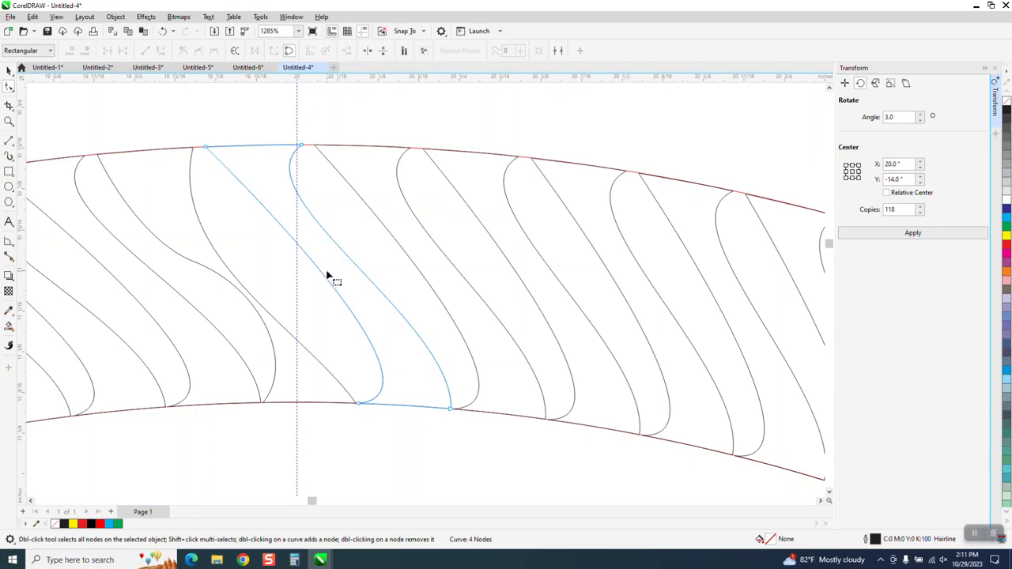
{"action": "left_click", "coordinate": [360, 404]}
{"action": "left_click_drag", "start_coordinate": [434, 405], "coordinate": [466, 416]}
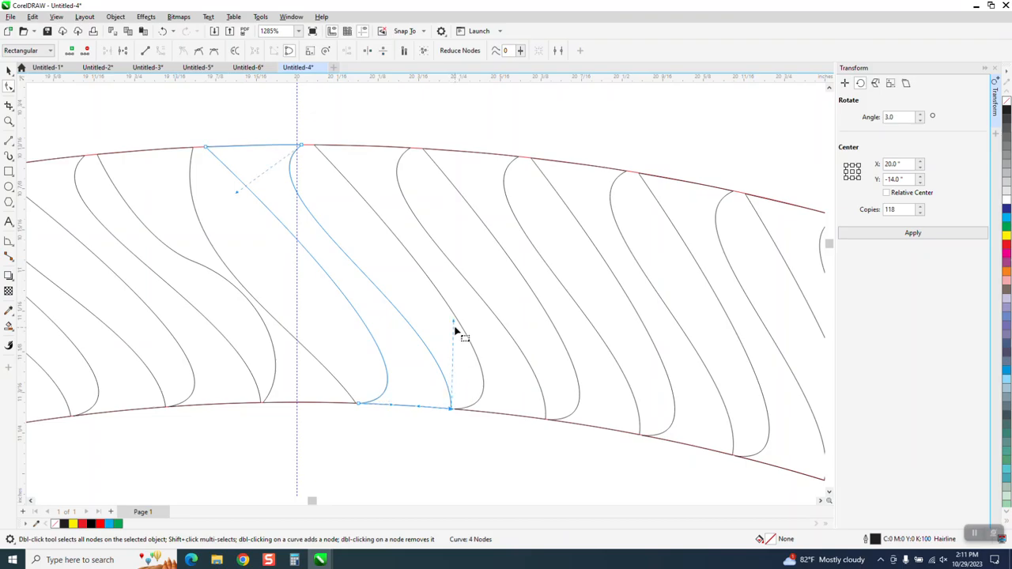
Step: Reshape the control strand's right edge to taper toward its lower end, adjusting the curve handles of its lower and upper end nodes
{"action": "left_click", "coordinate": [487, 396]}
{"action": "left_click", "coordinate": [451, 408]}
{"action": "left_click_drag", "start_coordinate": [454, 327], "coordinate": [433, 373]}
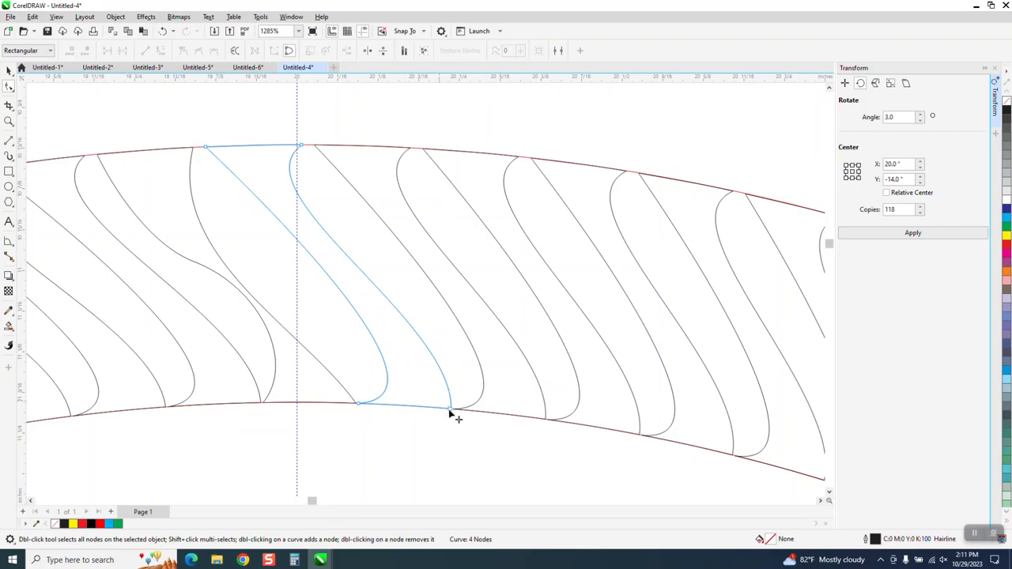
{"action": "left_click", "coordinate": [452, 411]}
{"action": "left_click_drag", "start_coordinate": [455, 326], "coordinate": [409, 359]}
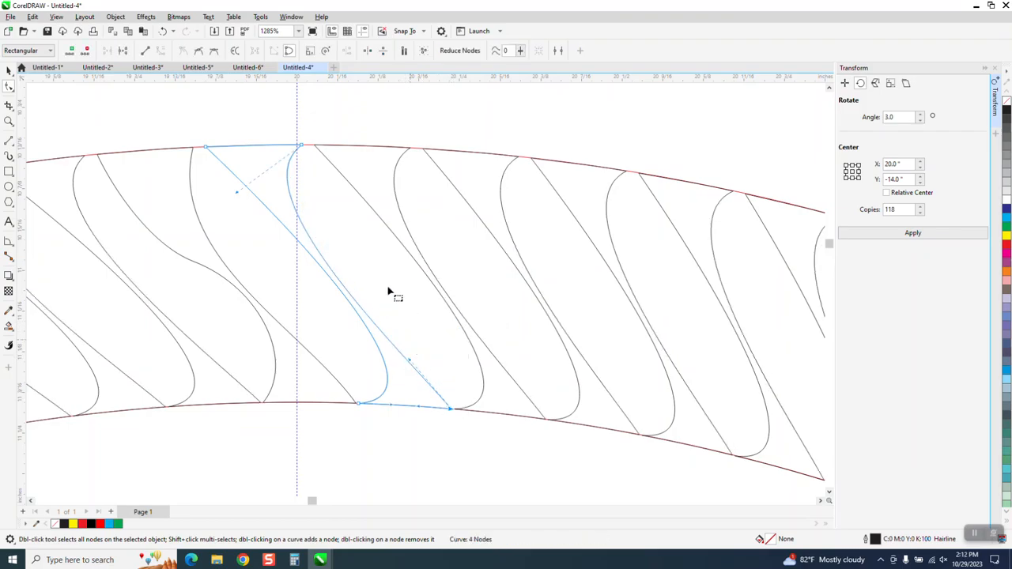
{"action": "left_click_drag", "start_coordinate": [239, 192], "coordinate": [258, 193]}
{"action": "left_click", "coordinate": [301, 147]}
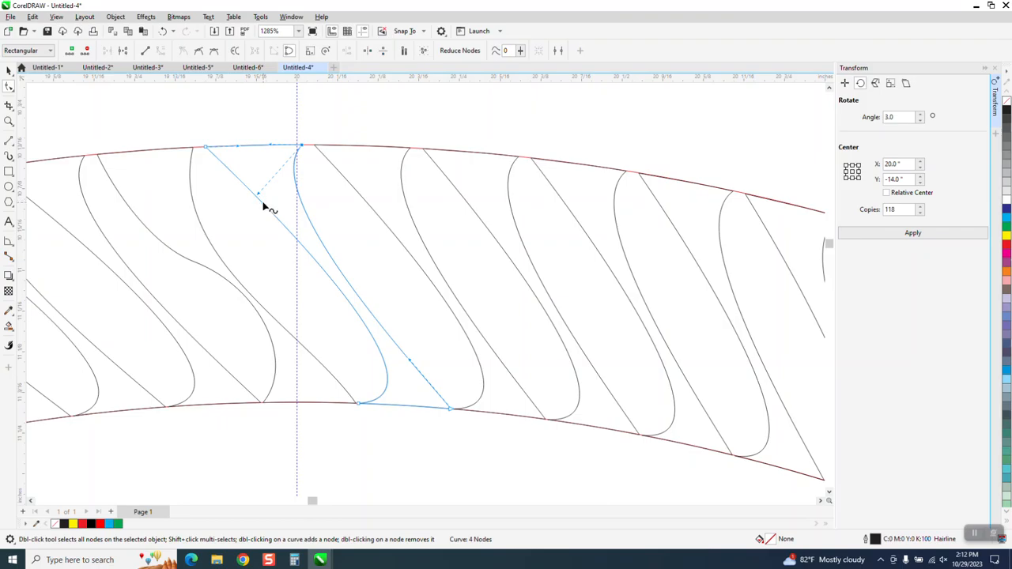
Step: Delete the outer red guide circle running along the top of the strands
{"action": "scroll", "coordinate": [327, 219], "scroll_direction": "down", "scroll_amount": 4}
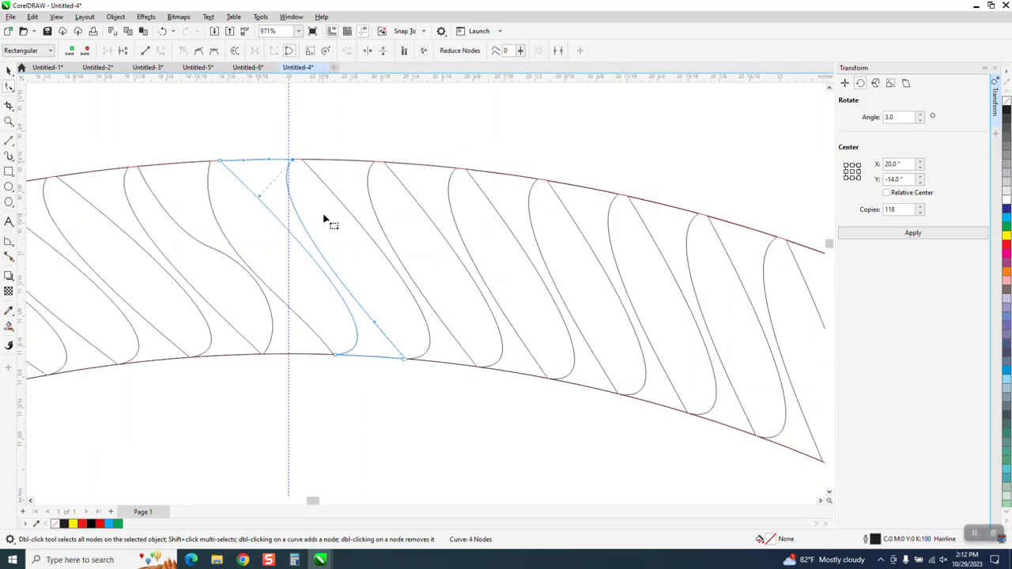
{"action": "left_click", "coordinate": [9, 70]}
{"action": "scroll", "coordinate": [439, 149], "scroll_direction": "down", "scroll_amount": 3}
{"action": "scroll", "coordinate": [229, 182], "scroll_direction": "down", "scroll_amount": 1}
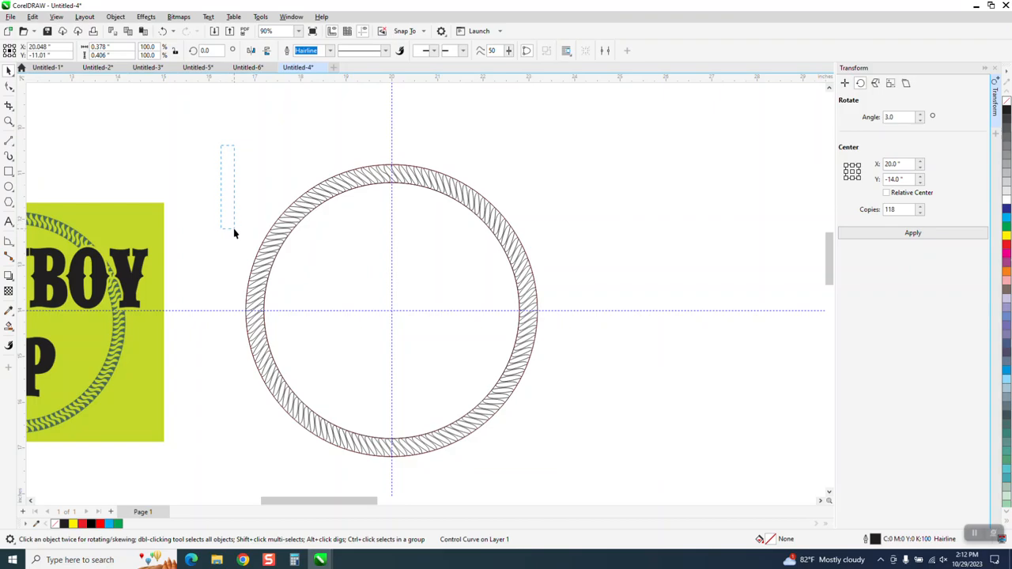
{"action": "left_click", "coordinate": [234, 233]}
{"action": "left_click", "coordinate": [9, 121]}
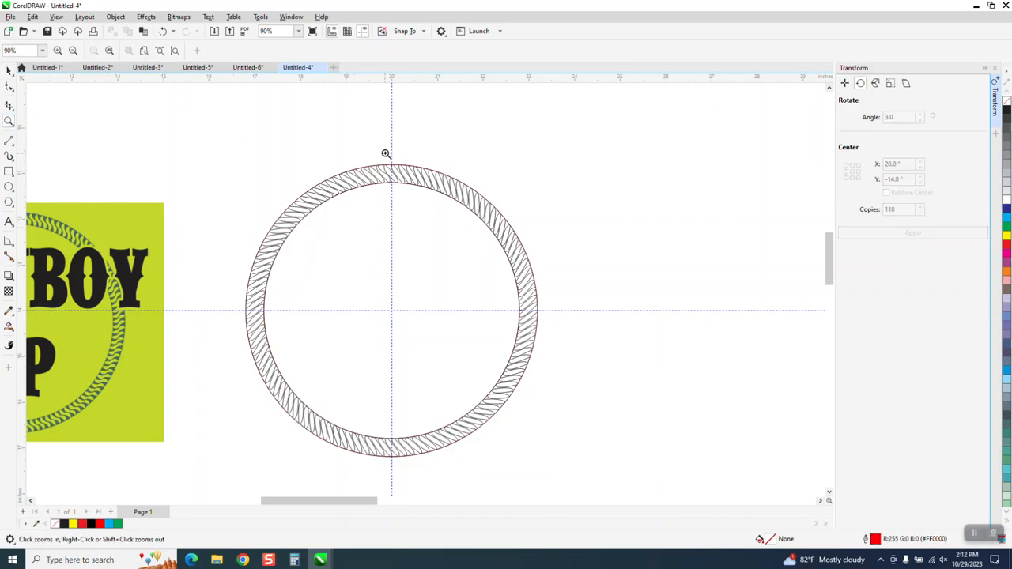
{"action": "left_click_drag", "start_coordinate": [432, 194], "coordinate": [432, 196]}
{"action": "left_click", "coordinate": [8, 70]}
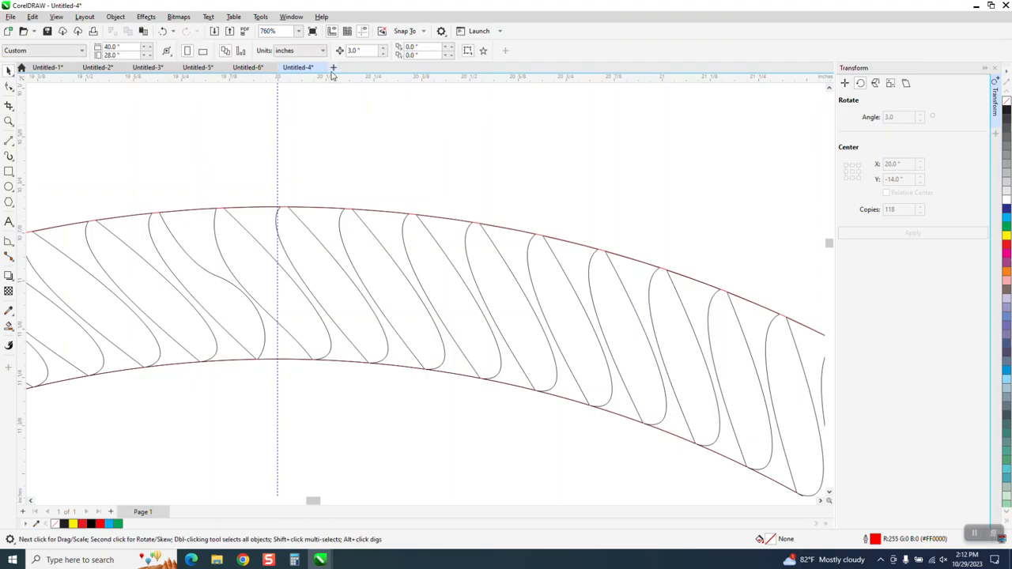
{"action": "left_click", "coordinate": [285, 211]}
{"action": "key", "text": "Delete"}
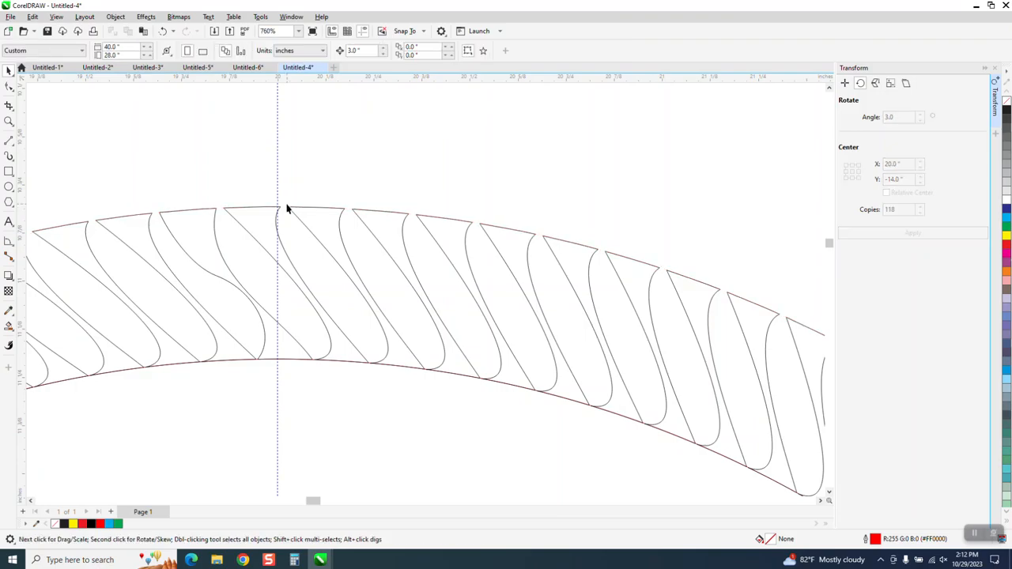
Step: Delete the inner red guide circle, moving the control strand 3 inches up out of the way and back down to its place
{"action": "left_click", "coordinate": [354, 348]}
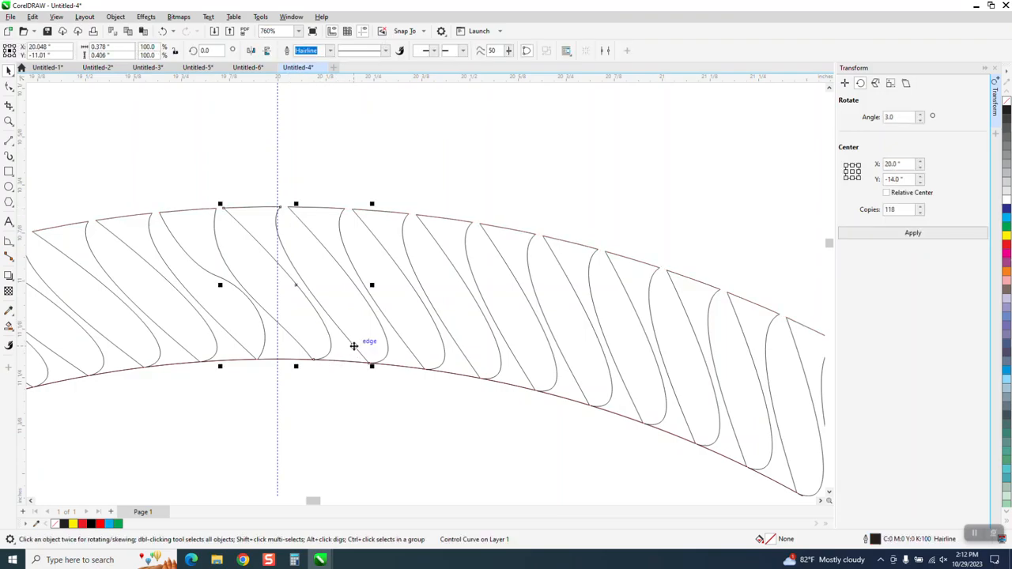
{"action": "key", "text": "Delete"}
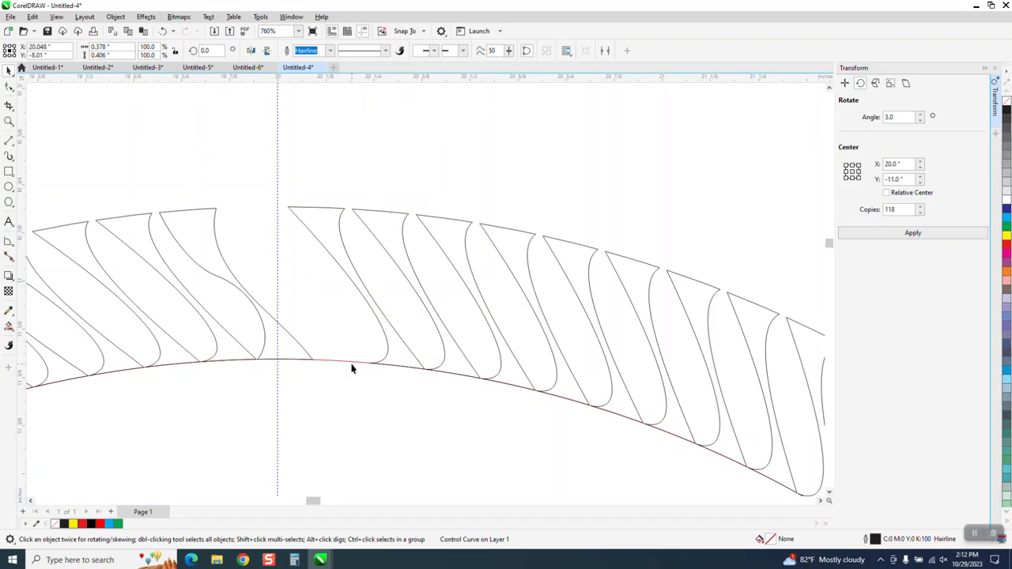
{"action": "left_click", "coordinate": [352, 363]}
{"action": "key", "text": "Delete"}
{"action": "scroll", "coordinate": [350, 369], "scroll_direction": "down", "scroll_amount": 10}
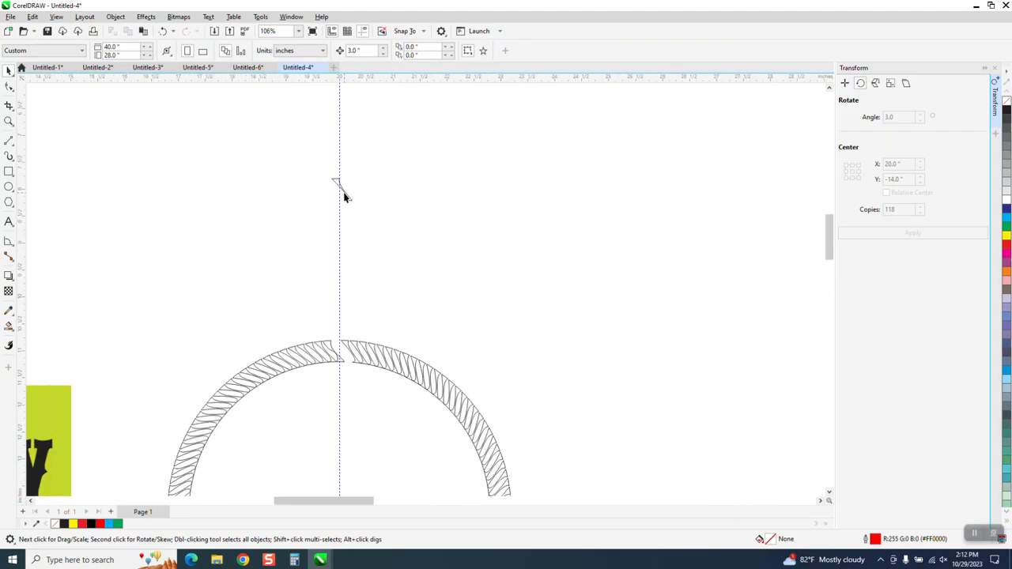
{"action": "left_click", "coordinate": [342, 192]}
{"action": "scroll", "coordinate": [346, 193], "scroll_direction": "down", "scroll_amount": 4}
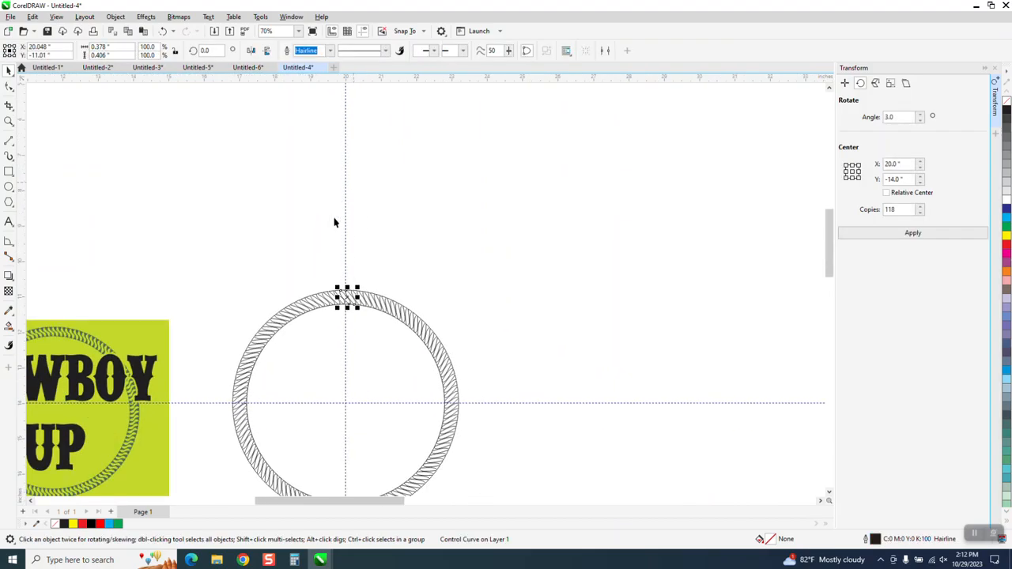
Step: Try a green fill (C100 M0 Y100 K0) on all the ring's strands, inspect it up close and undo it
{"action": "left_click_drag", "start_coordinate": [238, 254], "coordinate": [478, 463]}
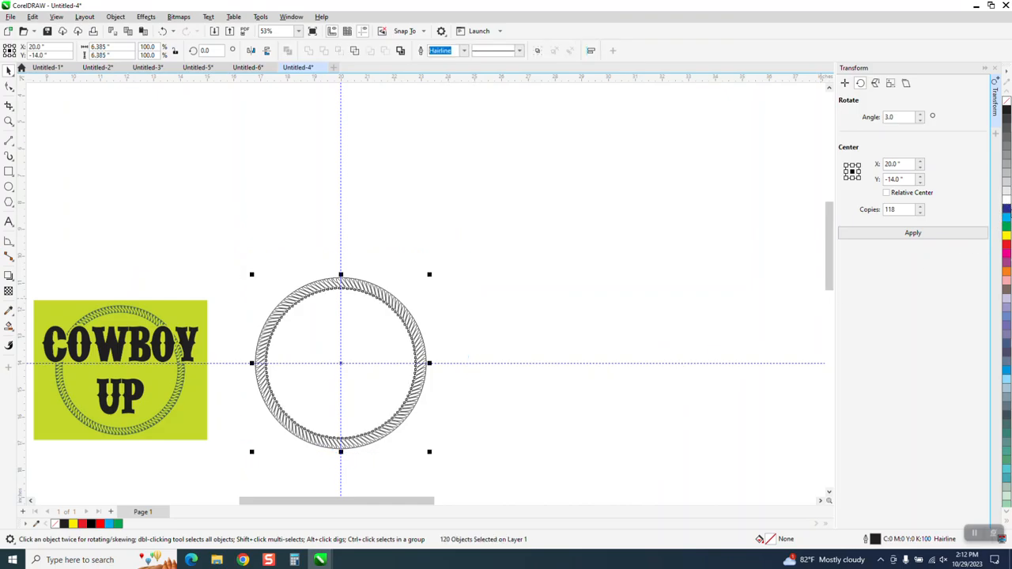
{"action": "left_click", "coordinate": [1007, 226]}
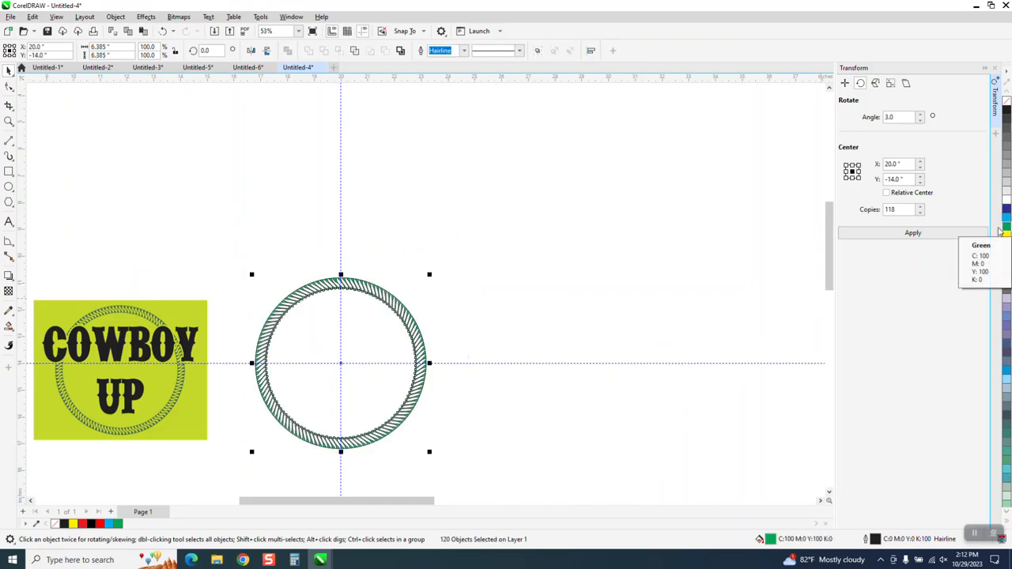
{"action": "left_click", "coordinate": [8, 121]}
{"action": "left_click_drag", "start_coordinate": [267, 269], "coordinate": [411, 324]}
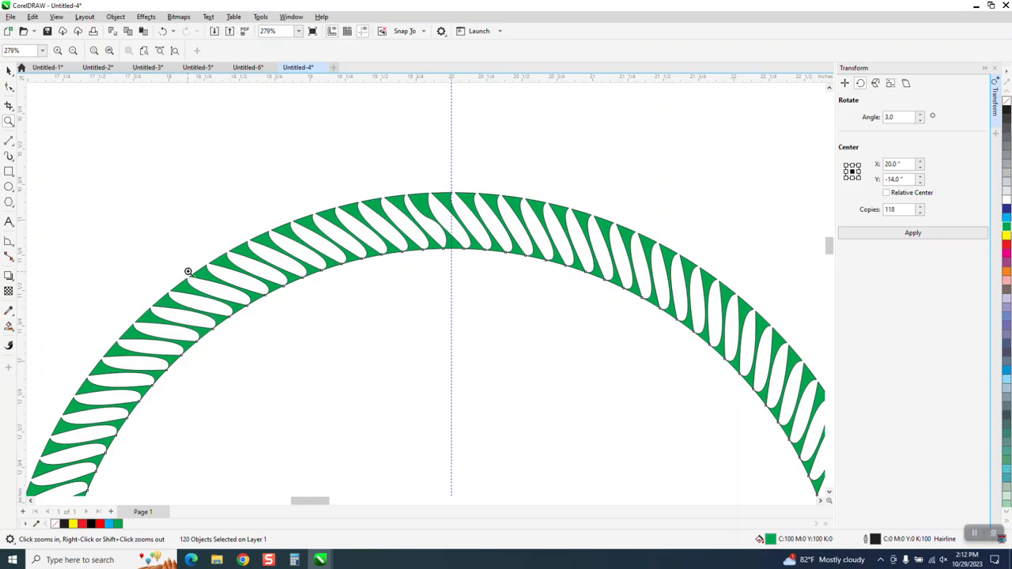
{"action": "left_click", "coordinate": [164, 30]}
{"action": "scroll", "coordinate": [380, 238], "scroll_direction": "down", "scroll_amount": 3}
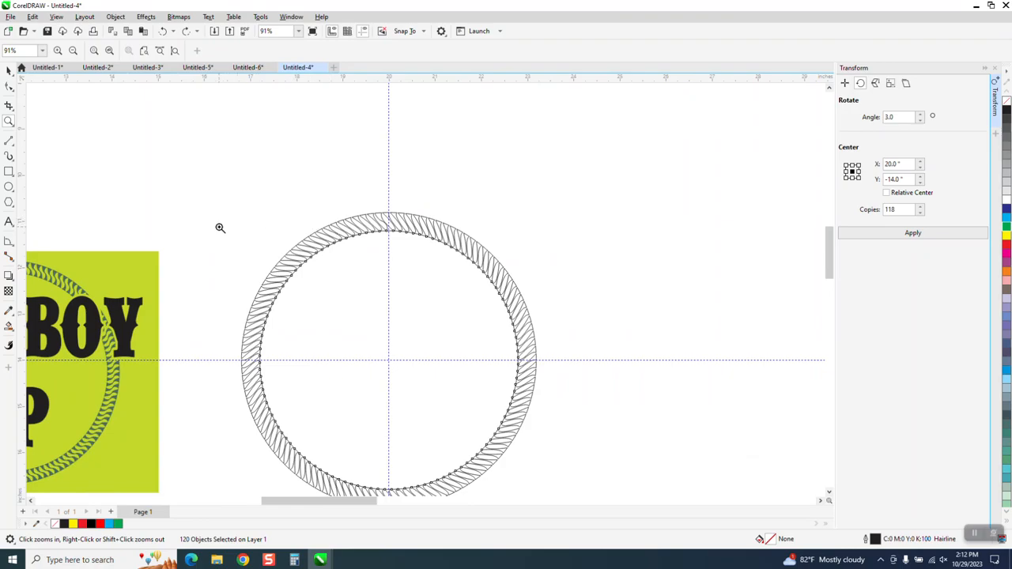
{"action": "scroll", "coordinate": [269, 243], "scroll_direction": "down", "scroll_amount": 1}
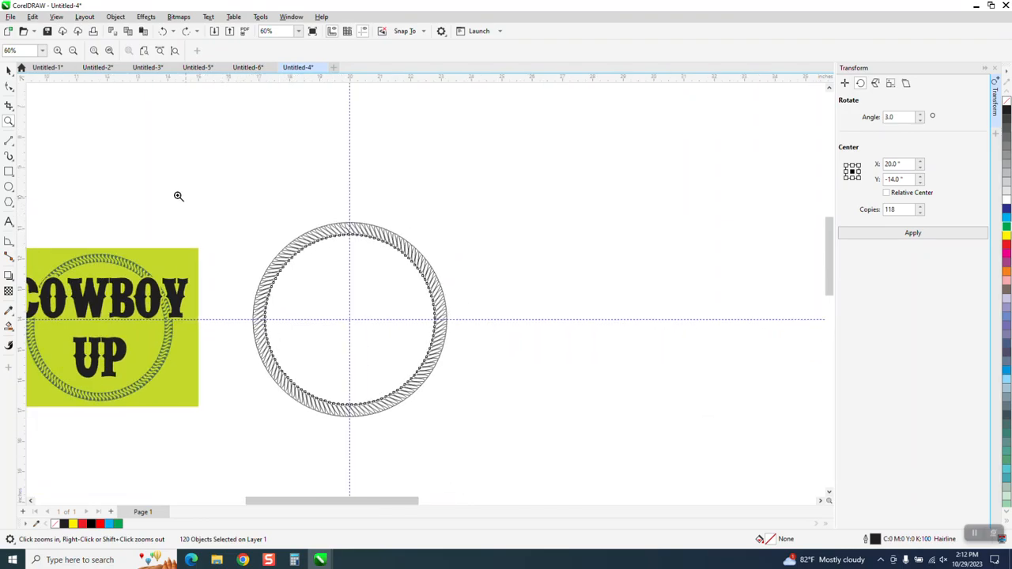
Step: Give all strands of the ring a dark blue outline and a matching fill, C100 M100 Y0 K0
{"action": "left_click", "coordinate": [9, 70]}
{"action": "left_click_drag", "start_coordinate": [218, 213], "coordinate": [523, 454]}
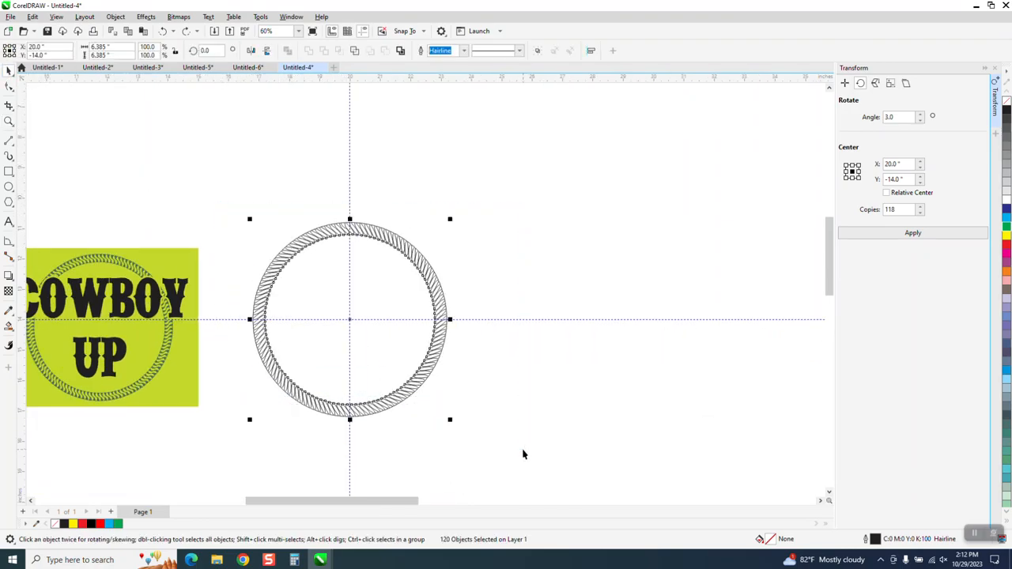
{"action": "right_click", "coordinate": [1007, 221]}
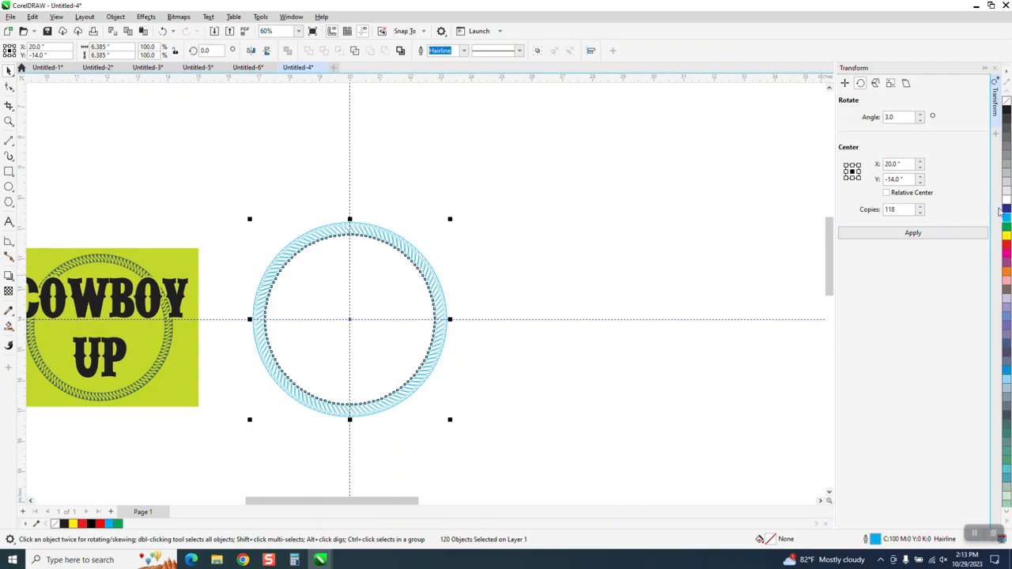
{"action": "right_click", "coordinate": [1007, 208]}
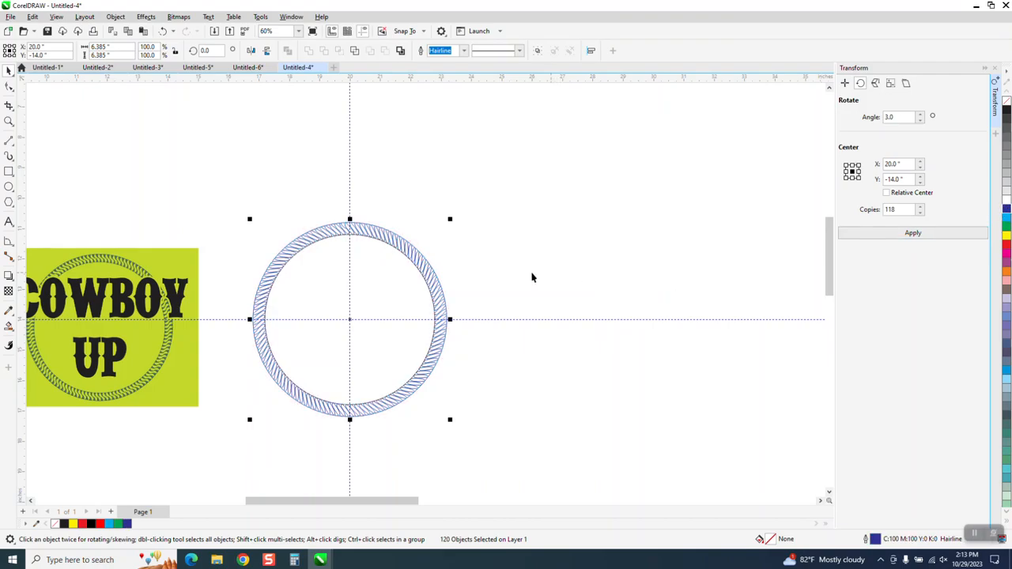
{"action": "left_click", "coordinate": [8, 121]}
{"action": "left_click_drag", "start_coordinate": [272, 210], "coordinate": [394, 251]}
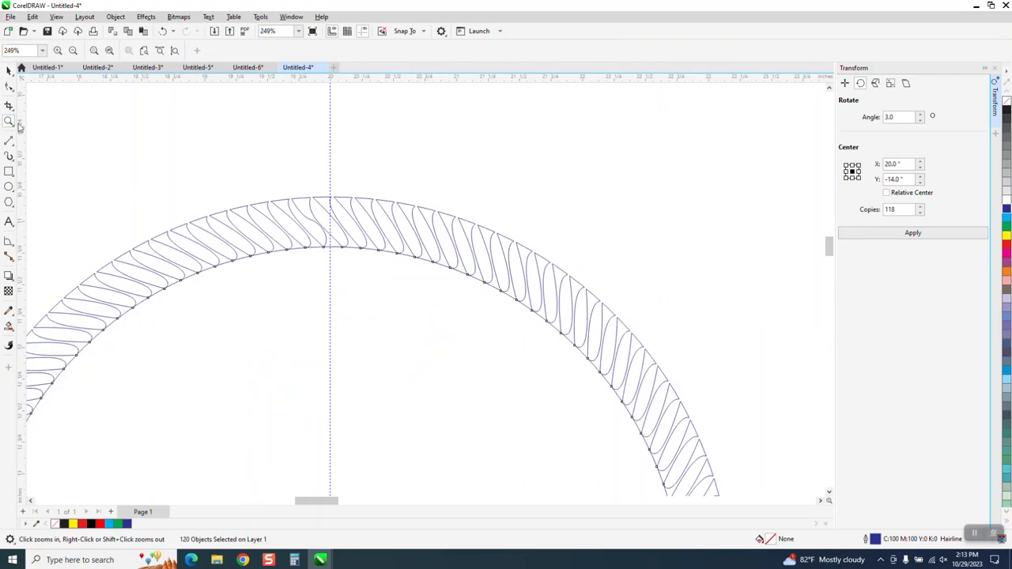
{"action": "left_click", "coordinate": [8, 71]}
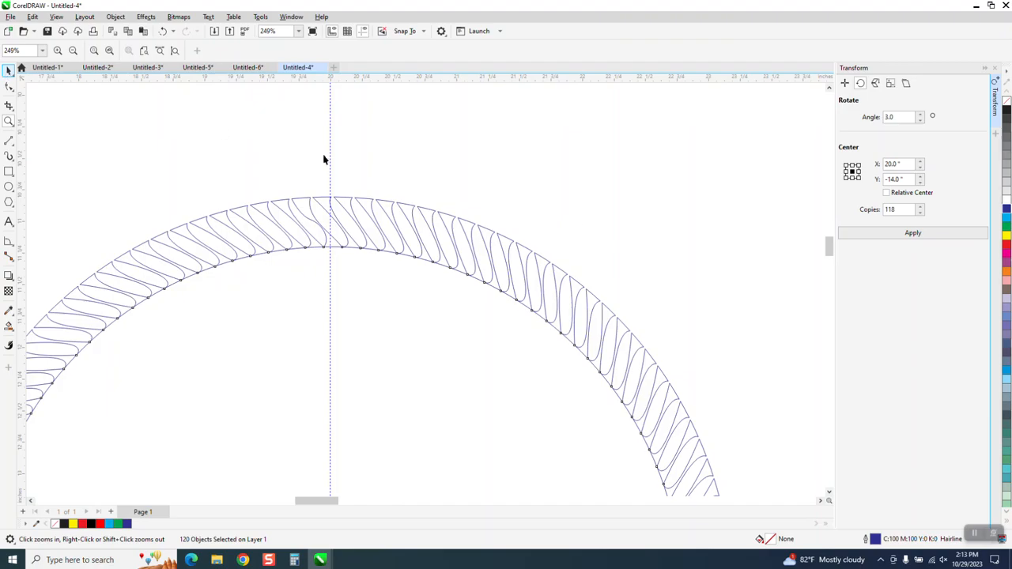
{"action": "left_click", "coordinate": [1008, 209]}
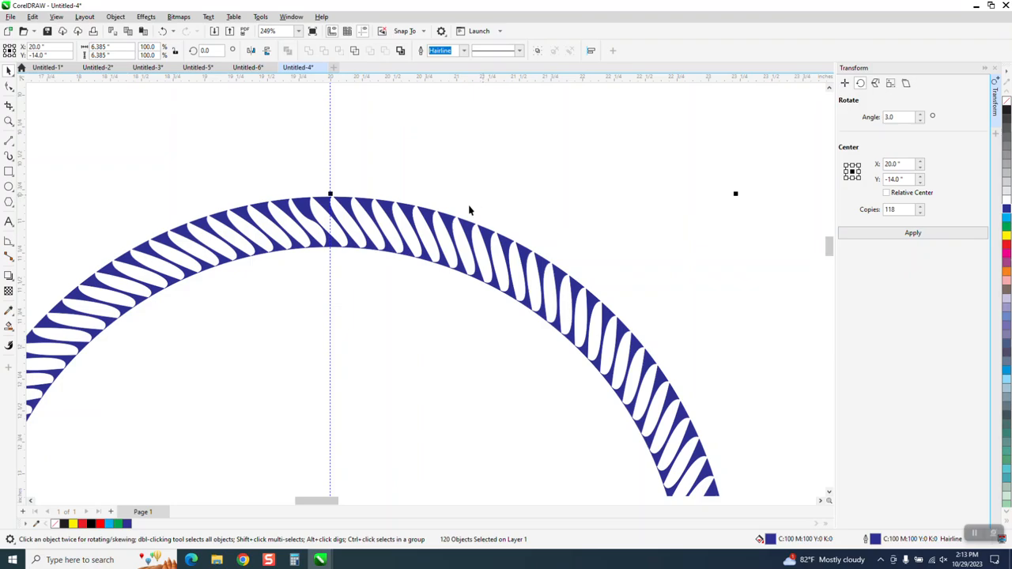
Step: Select all the strands of the rope ring and group them
{"action": "scroll", "coordinate": [328, 181], "scroll_direction": "down", "scroll_amount": 5}
{"action": "left_click_drag", "start_coordinate": [163, 171], "coordinate": [520, 432]}
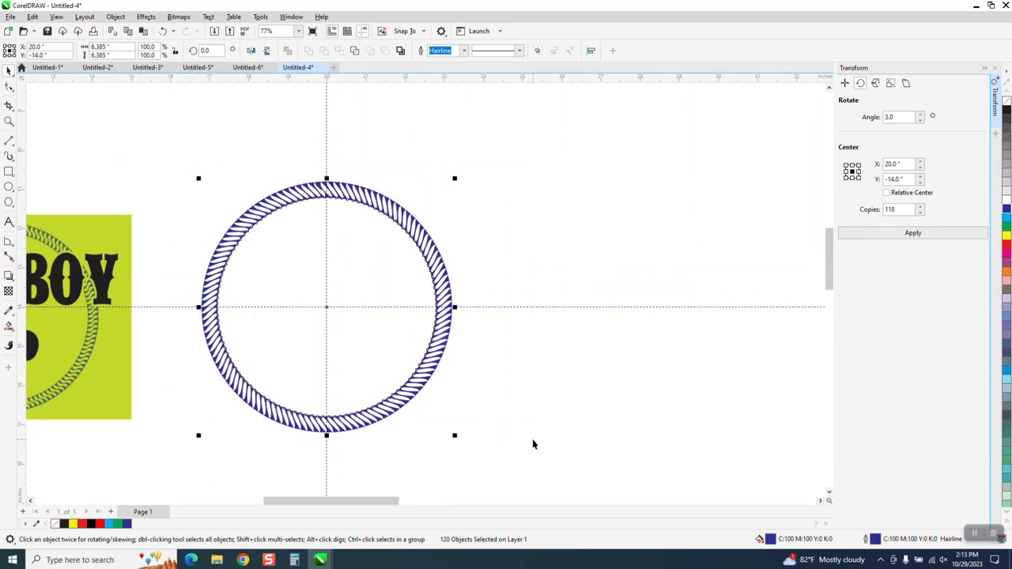
{"action": "key", "text": "ctrl+g"}
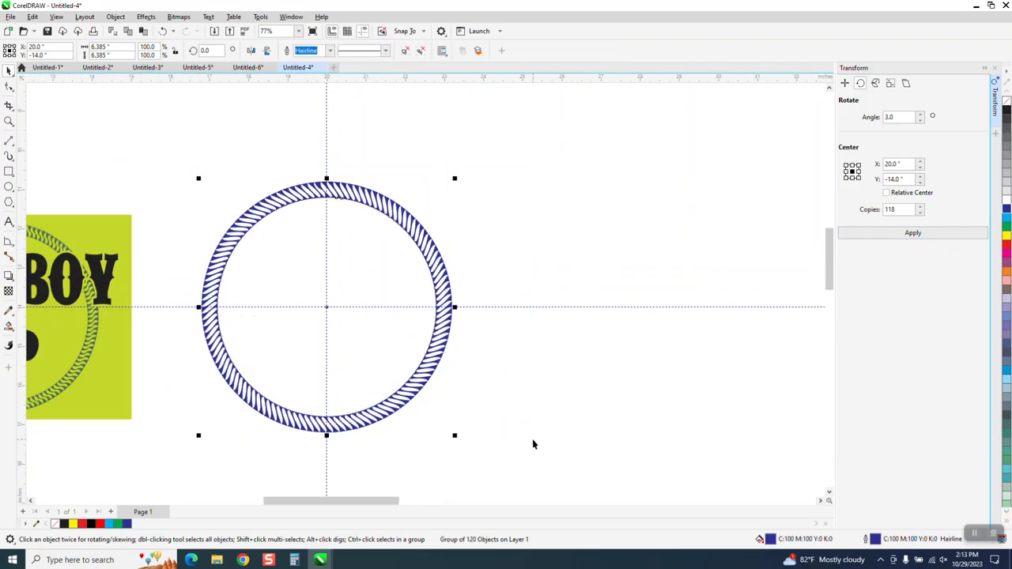
Step: Add the text CORELDRAW, make it bold and centre it on the rope ring
{"action": "left_click", "coordinate": [9, 222]}
{"action": "left_click", "coordinate": [374, 159]}
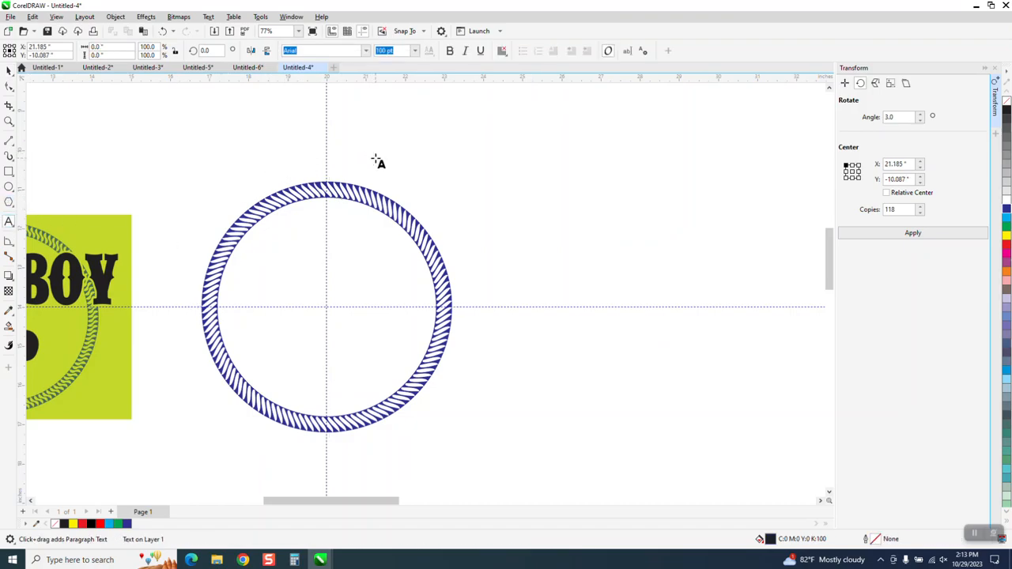
{"action": "type", "text": "CORELDRAW"}
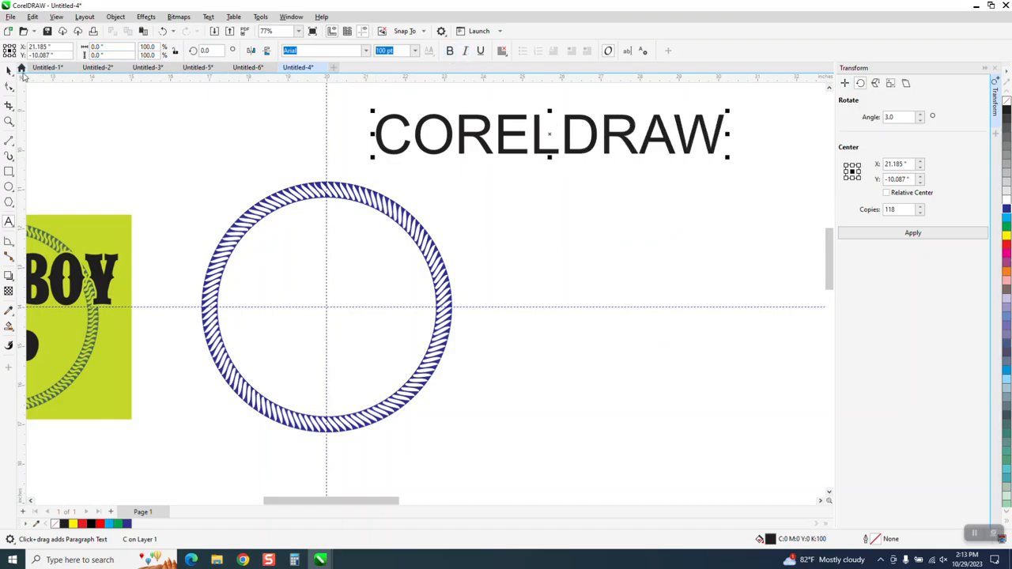
{"action": "left_click", "coordinate": [9, 70]}
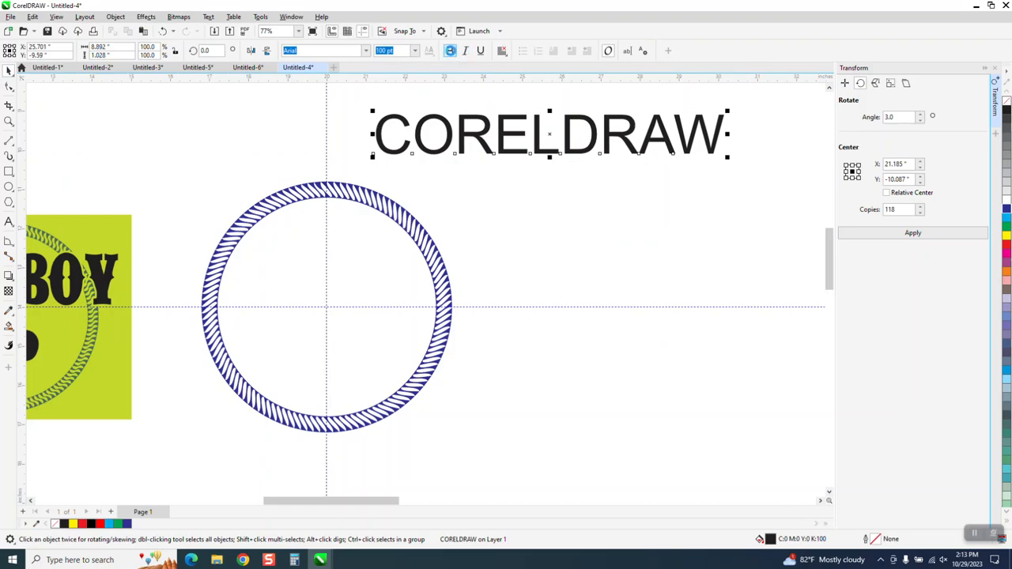
{"action": "left_click", "coordinate": [451, 51]}
{"action": "left_click_drag", "start_coordinate": [551, 131], "coordinate": [337, 302]}
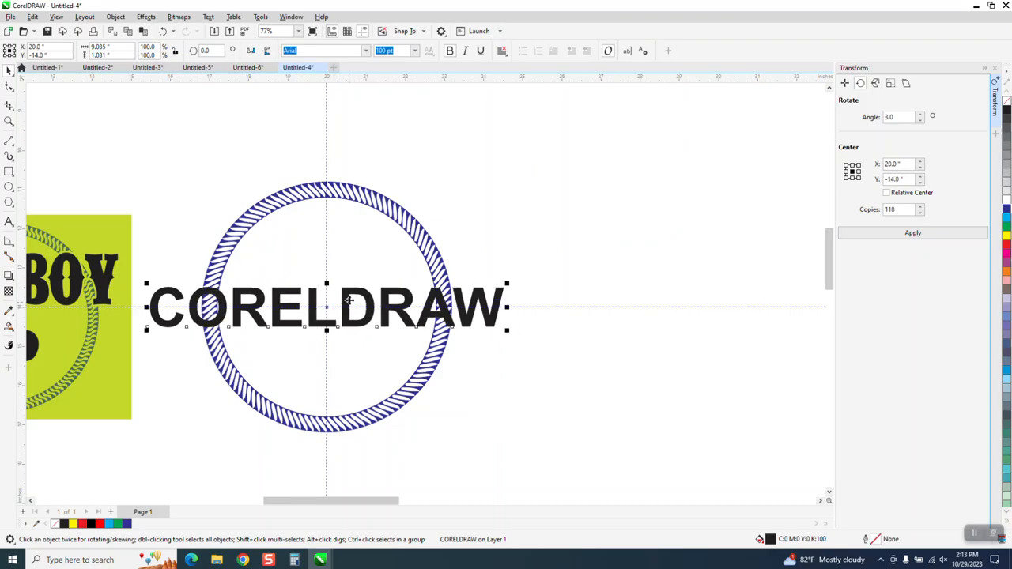
Step: Set the nudge distance to 10 inches and move the CORELDRAW text 10 inches to the right of the ring's centre
{"action": "left_click", "coordinate": [406, 233]}
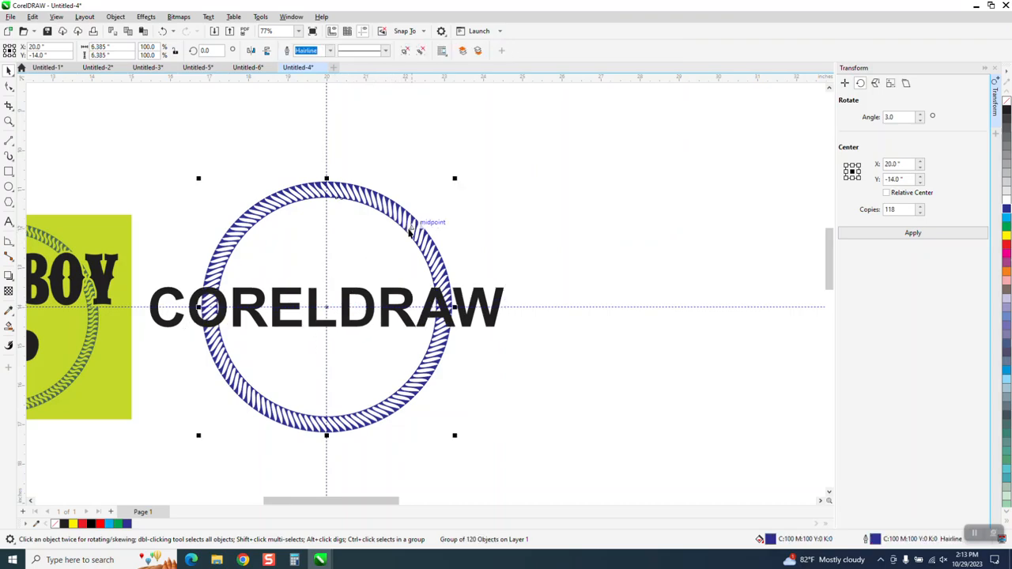
{"action": "left_click", "coordinate": [535, 277]}
{"action": "scroll", "coordinate": [463, 237], "scroll_direction": "down", "scroll_amount": 2}
{"action": "left_click", "coordinate": [455, 269]}
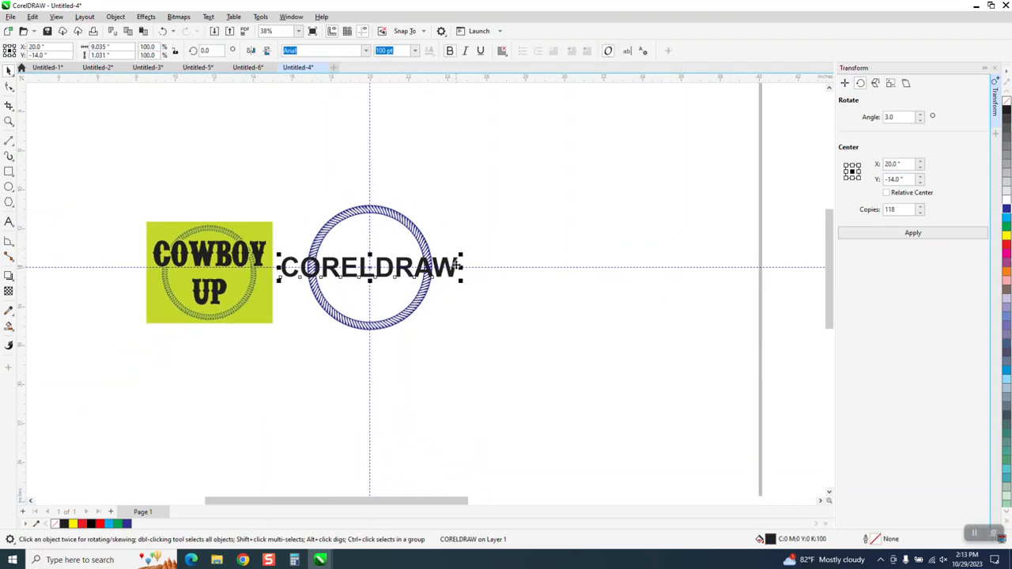
{"action": "left_click", "coordinate": [242, 112]}
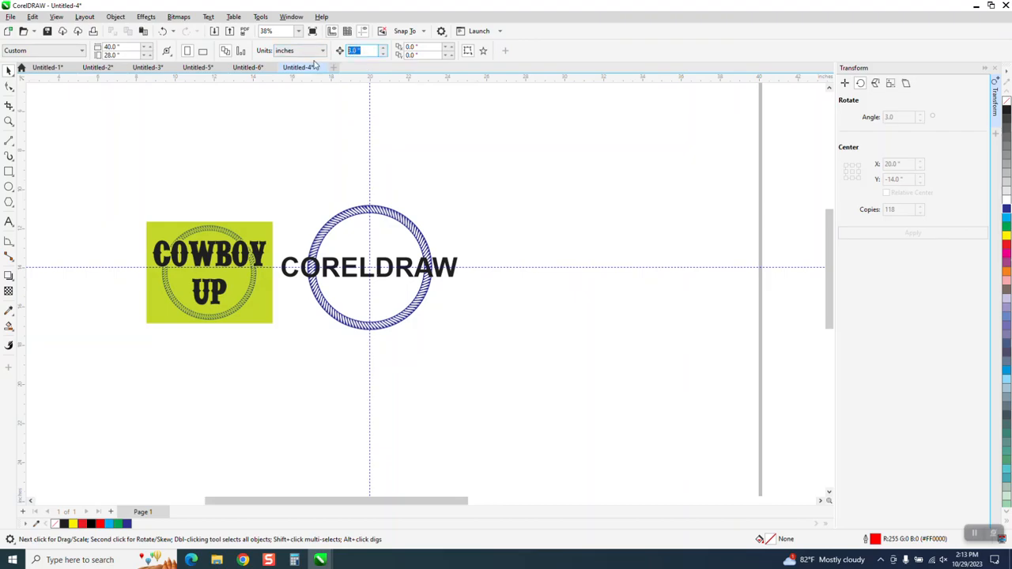
{"action": "type", "text": "10"}
{"action": "left_click", "coordinate": [456, 269]}
{"action": "key", "text": "Right"}
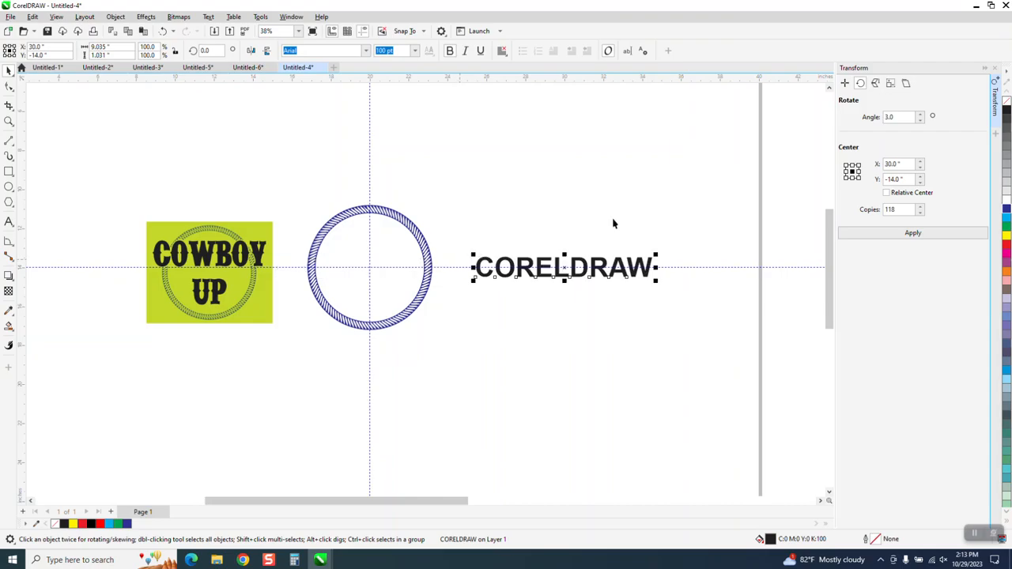
Step: Remove the fill from the CORELDRAW text and give it a black hairline outline
{"action": "left_click", "coordinate": [1000, 74]}
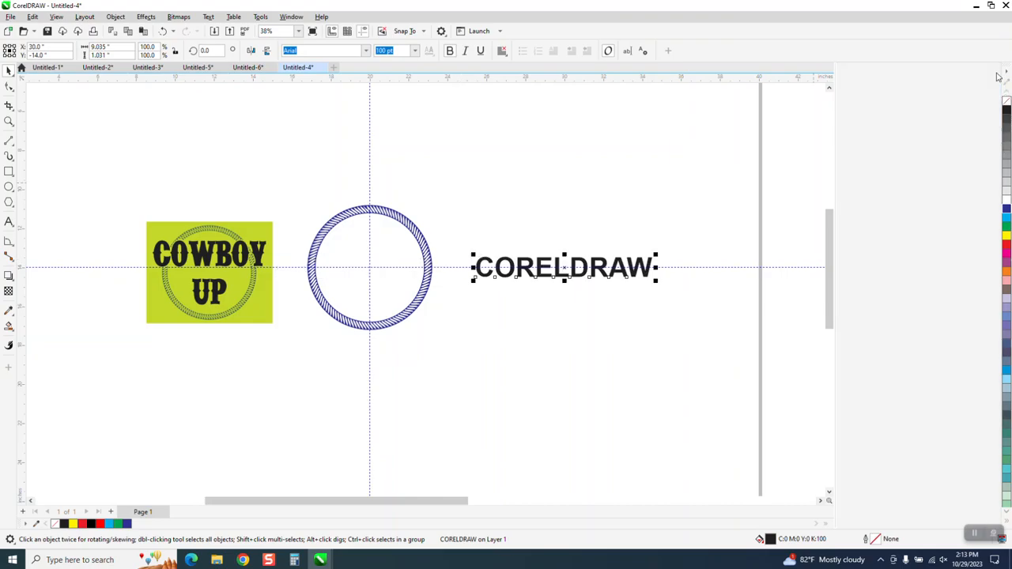
{"action": "left_click", "coordinate": [1006, 101]}
{"action": "right_click", "coordinate": [1007, 109]}
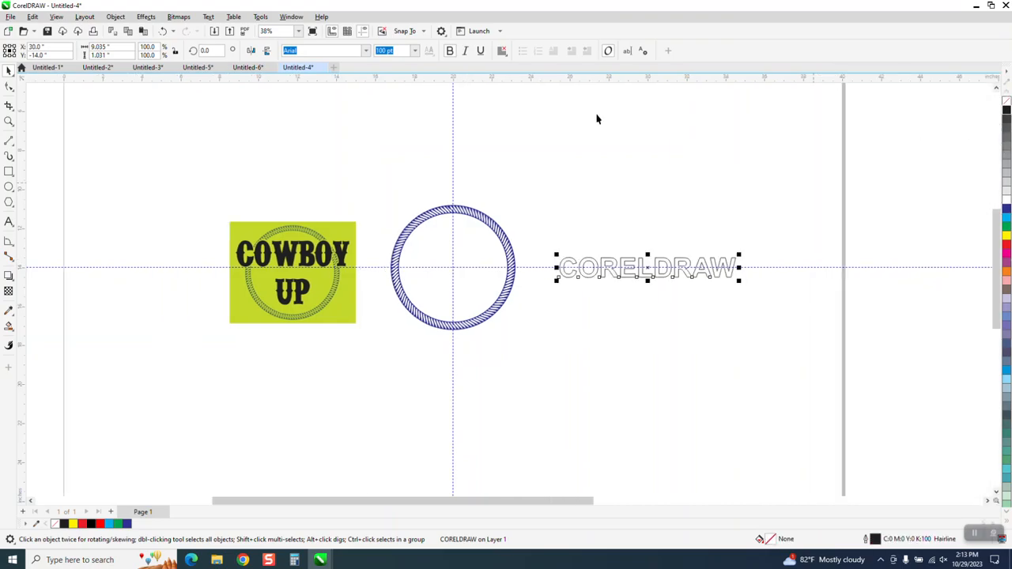
Step: Apply a one-step outside contour with a 0.1 inch offset and red outline to the CORELDRAW text and break it apart
{"action": "left_click", "coordinate": [145, 16]}
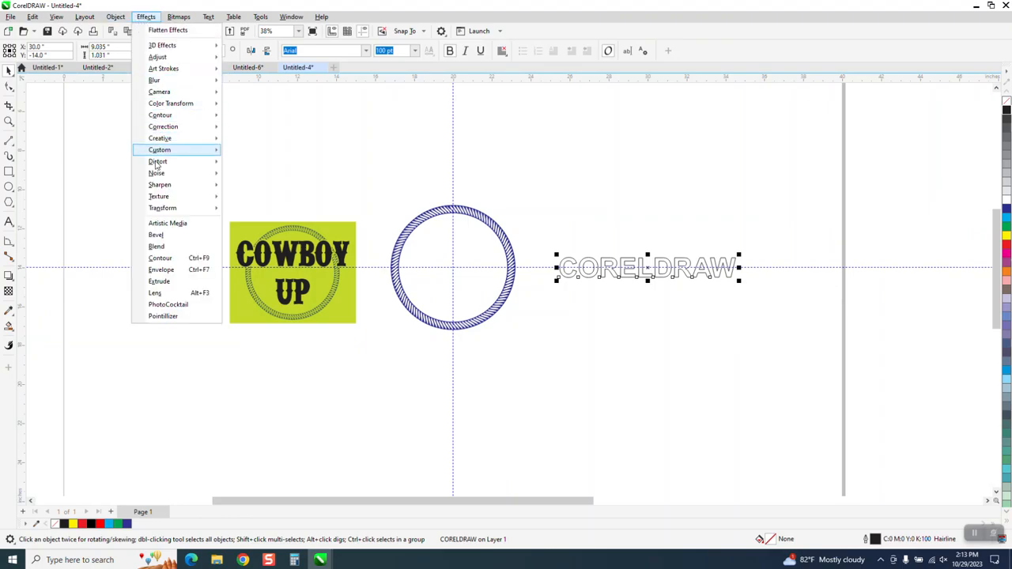
{"action": "left_click", "coordinate": [159, 258]}
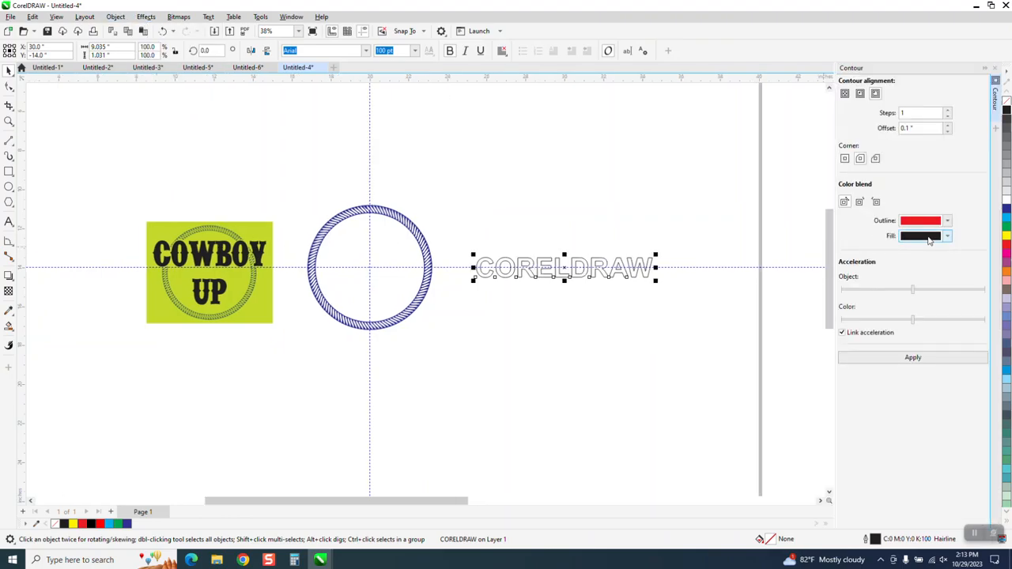
{"action": "left_click", "coordinate": [913, 358]}
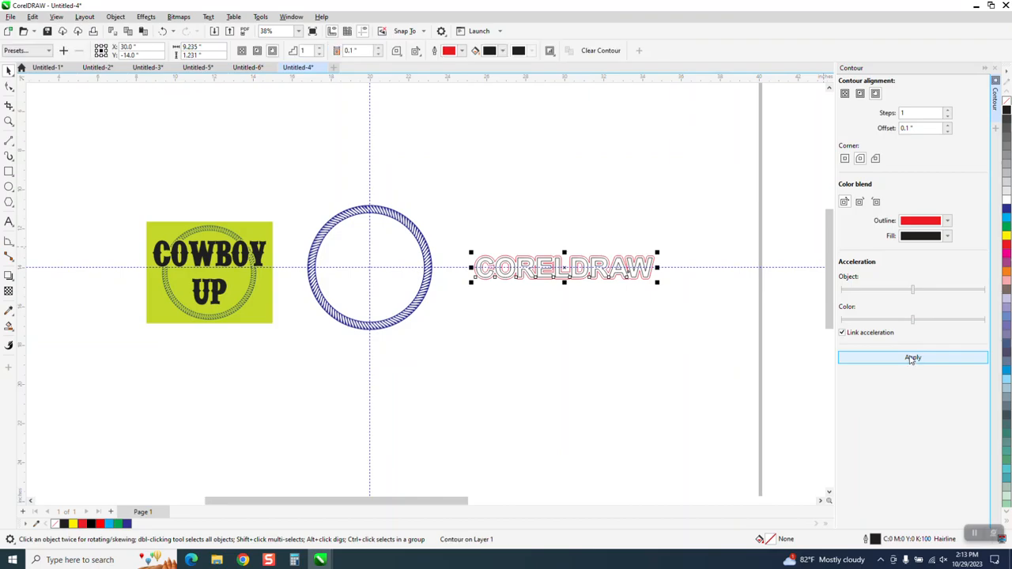
{"action": "left_click", "coordinate": [115, 16]}
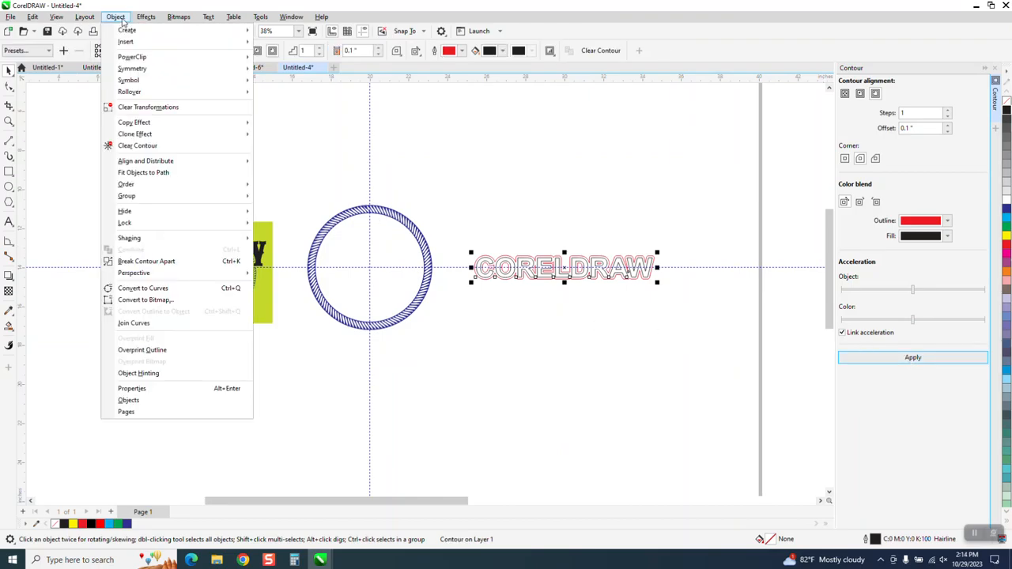
{"action": "left_click", "coordinate": [167, 261]}
{"action": "left_click", "coordinate": [499, 287]}
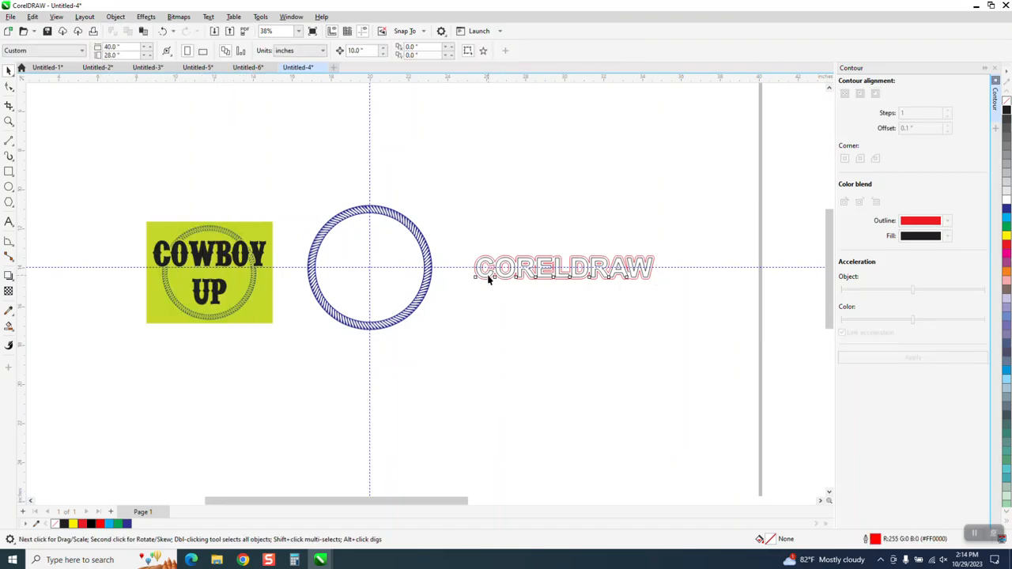
Step: Move the original CORELDRAW text 10 inches down away from its contour and fill it black
{"action": "left_click", "coordinate": [488, 277]}
{"action": "key", "text": "Down"}
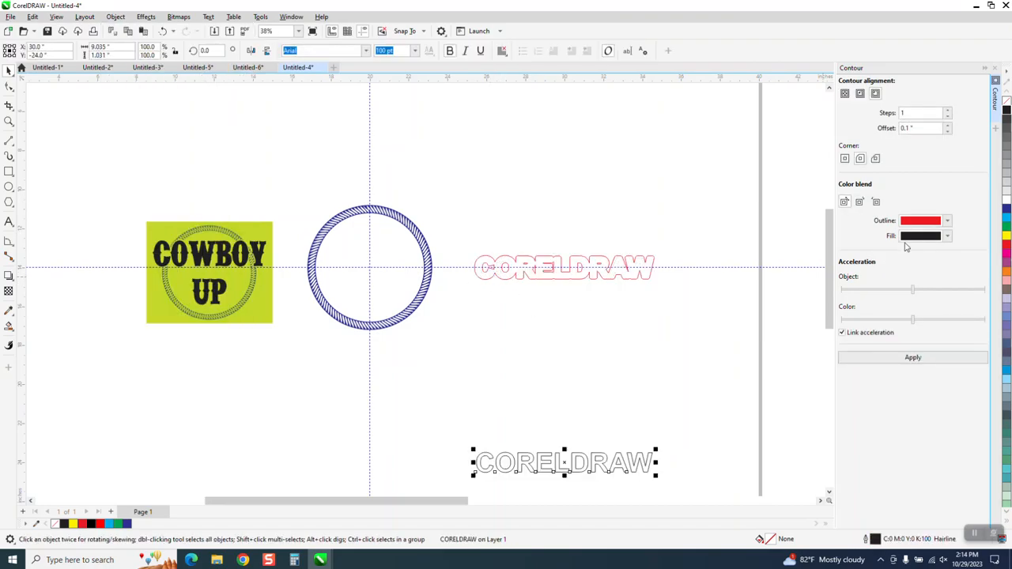
{"action": "left_click", "coordinate": [1007, 110]}
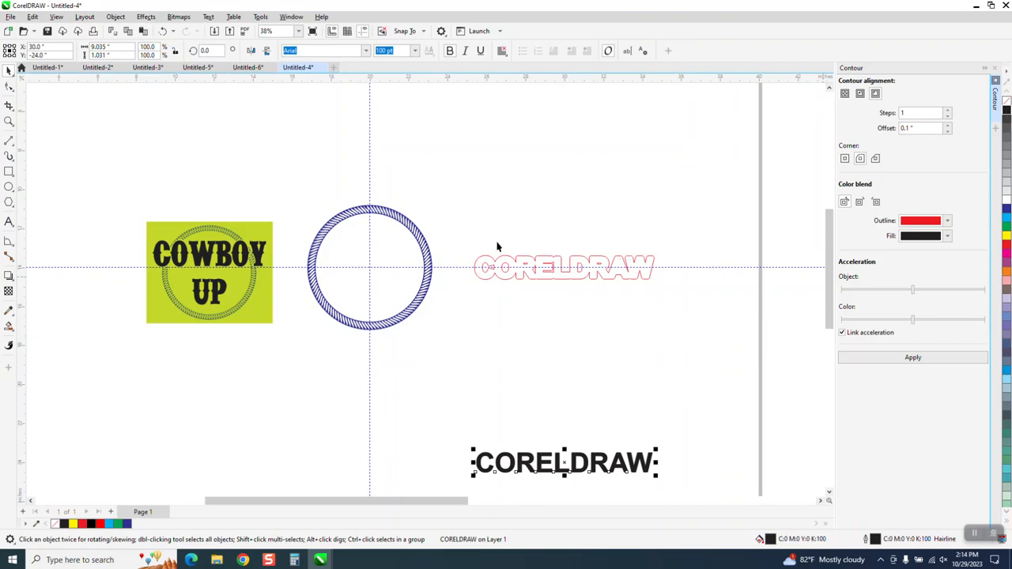
Step: Check the separated red contour up close and draw a rectangle about 10.3 by 2.3 inches around it
{"action": "left_click_drag", "start_coordinate": [457, 234], "coordinate": [667, 300]}
{"action": "left_click", "coordinate": [8, 121]}
{"action": "left_click_drag", "start_coordinate": [475, 245], "coordinate": [633, 312]}
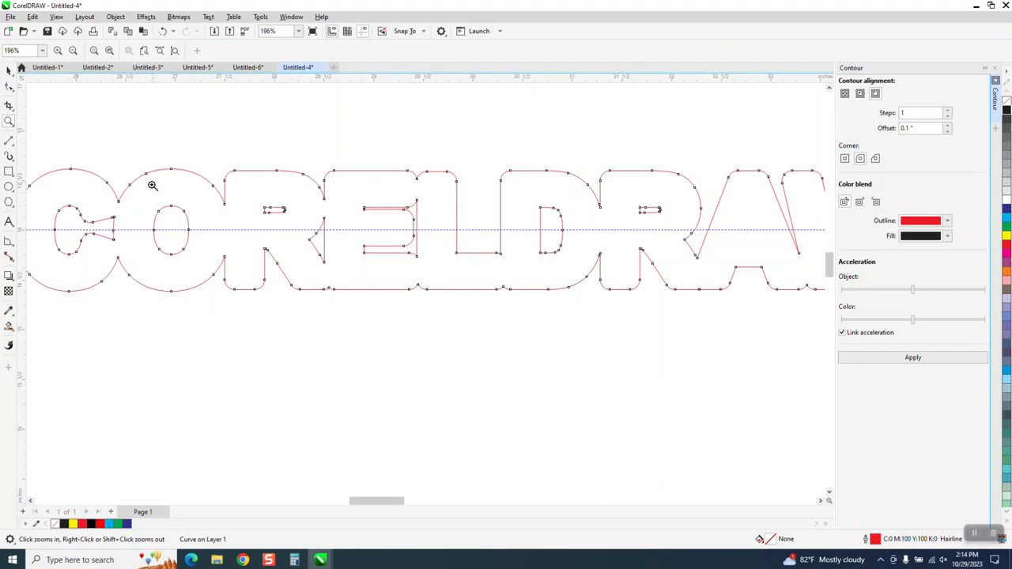
{"action": "left_click", "coordinate": [9, 71]}
{"action": "scroll", "coordinate": [454, 315], "scroll_direction": "down", "scroll_amount": 2}
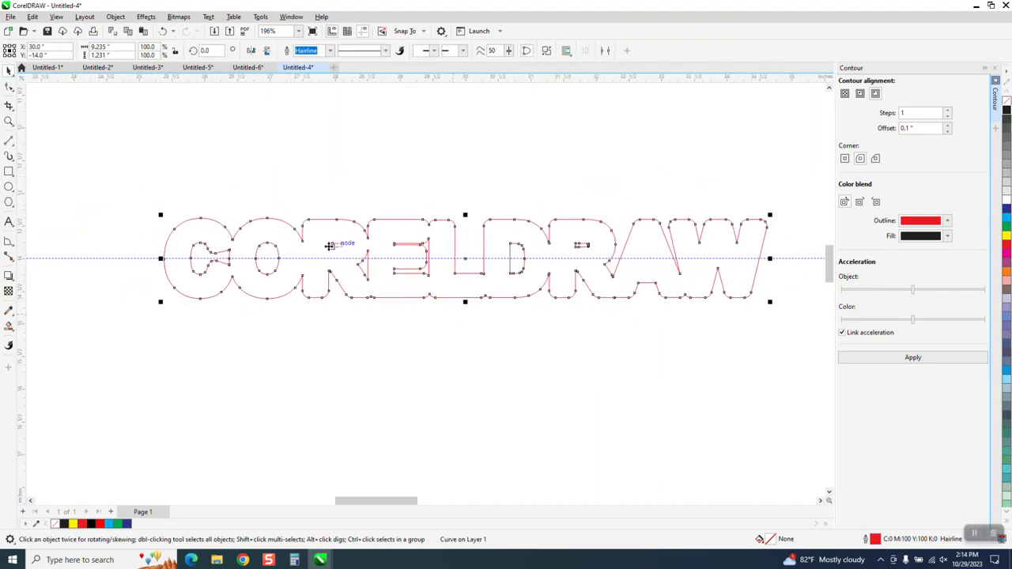
{"action": "left_click", "coordinate": [165, 187]}
{"action": "scroll", "coordinate": [103, 218], "scroll_direction": "down", "scroll_amount": 2}
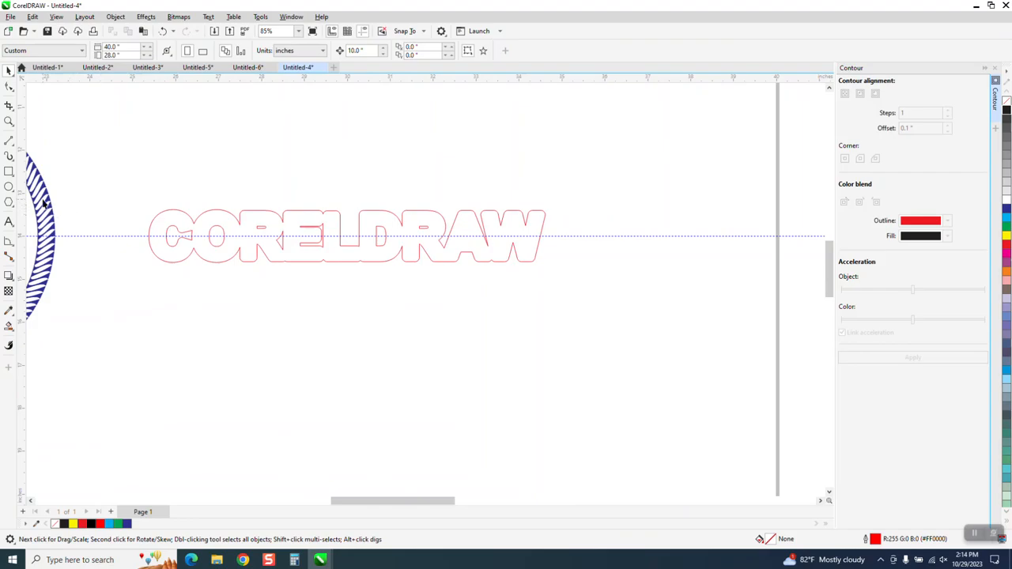
{"action": "left_click", "coordinate": [8, 172]}
{"action": "mouse_move", "coordinate": [132, 193]}
{"action": "left_mouse_down"}
{"action": "mouse_move", "coordinate": [264, 263]}
{"action": "mouse_move", "coordinate": [576, 295]}
{"action": "left_mouse_up"}
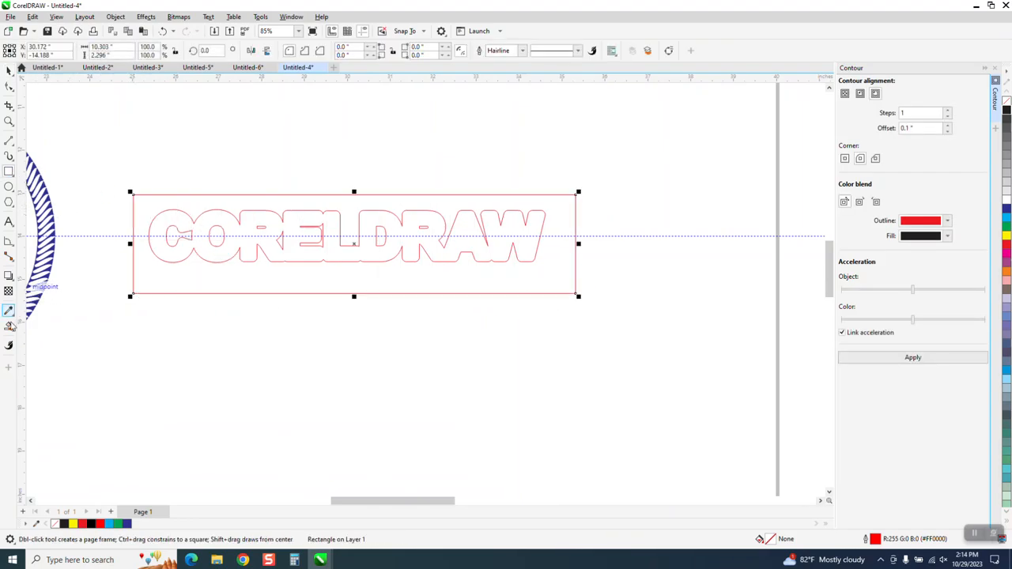
Step: Smart Fill the area between the rectangle and the lettering contour with black and move the new shape 10 inches up
{"action": "left_click", "coordinate": [8, 326]}
{"action": "left_click", "coordinate": [150, 274]}
{"action": "scroll", "coordinate": [152, 273], "scroll_direction": "down", "scroll_amount": 2}
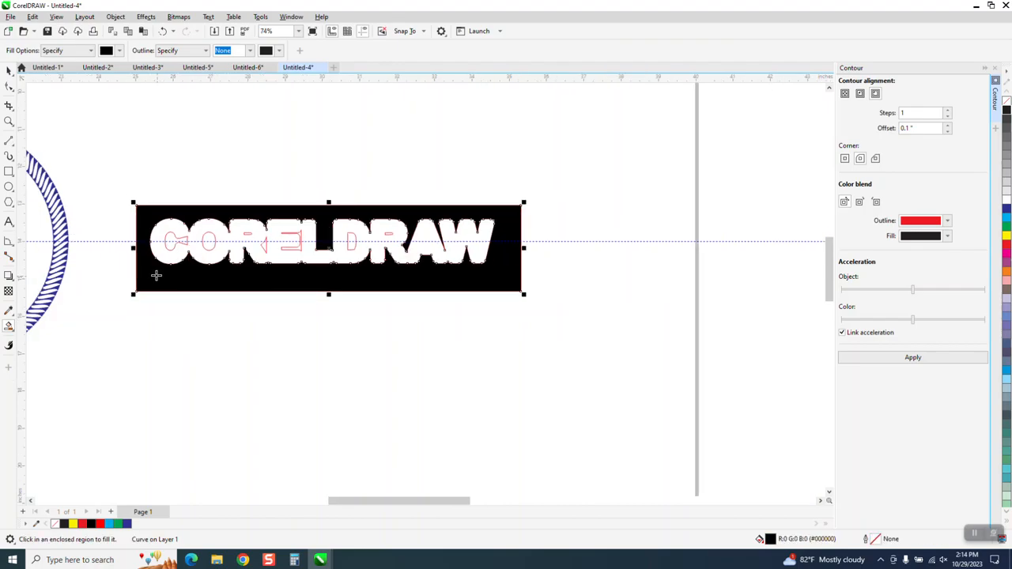
{"action": "scroll", "coordinate": [172, 332], "scroll_direction": "down", "scroll_amount": 3}
{"action": "key", "text": "Up"}
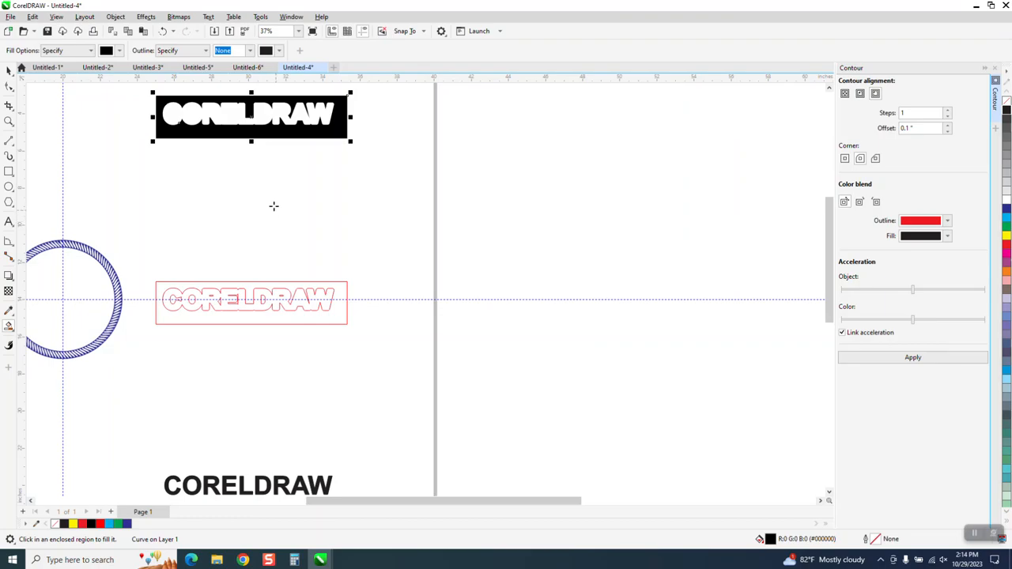
Step: Smart Fill the lettering opening in the black shape and move the resulting solid lettering 10 inches down and 10 inches left onto the ring
{"action": "left_click", "coordinate": [264, 113]}
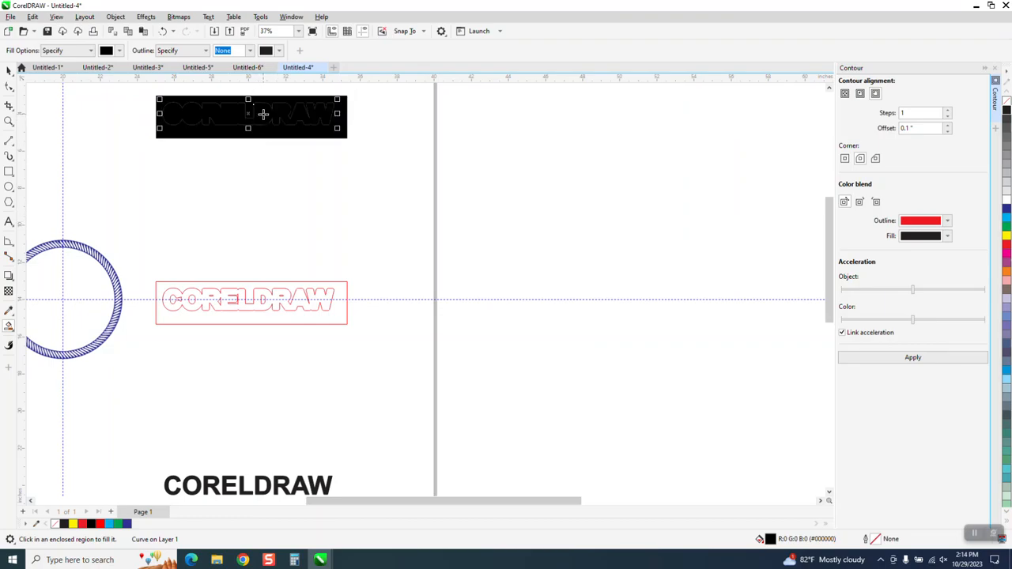
{"action": "key", "text": "Down"}
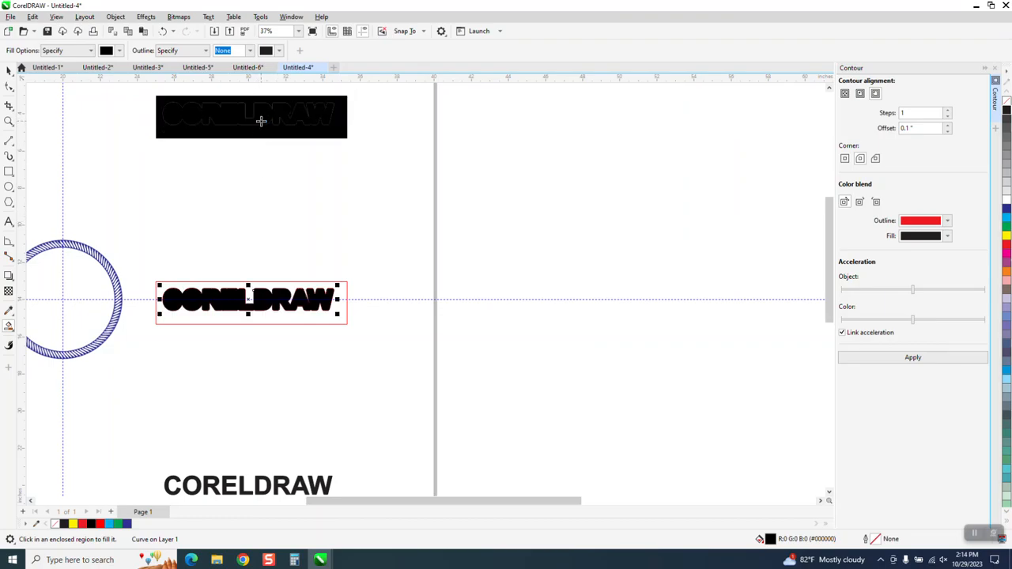
{"action": "key", "text": "Left"}
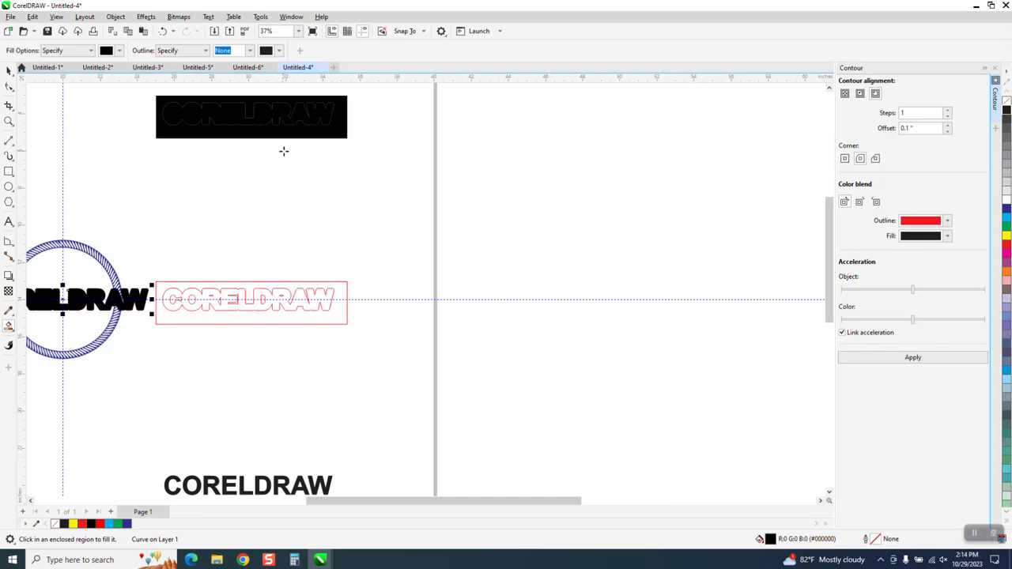
{"action": "scroll", "coordinate": [378, 220], "scroll_direction": "down", "scroll_amount": 1}
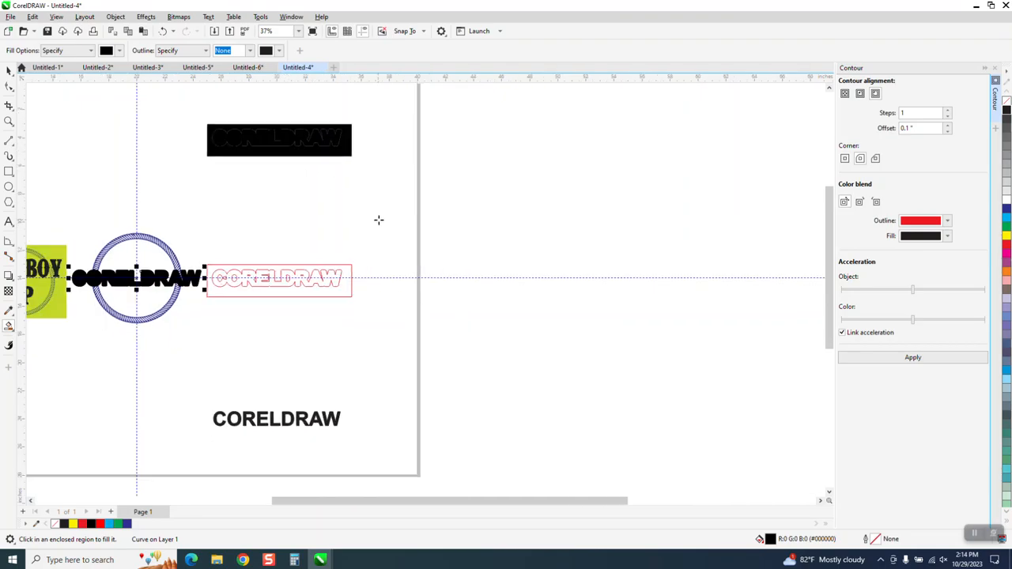
Step: Select the solid black lettering and the rope ring together and cut the lettering out of the ring with Back Minus Front
{"action": "left_click", "coordinate": [9, 121]}
{"action": "left_click_drag", "start_coordinate": [67, 224], "coordinate": [239, 334]}
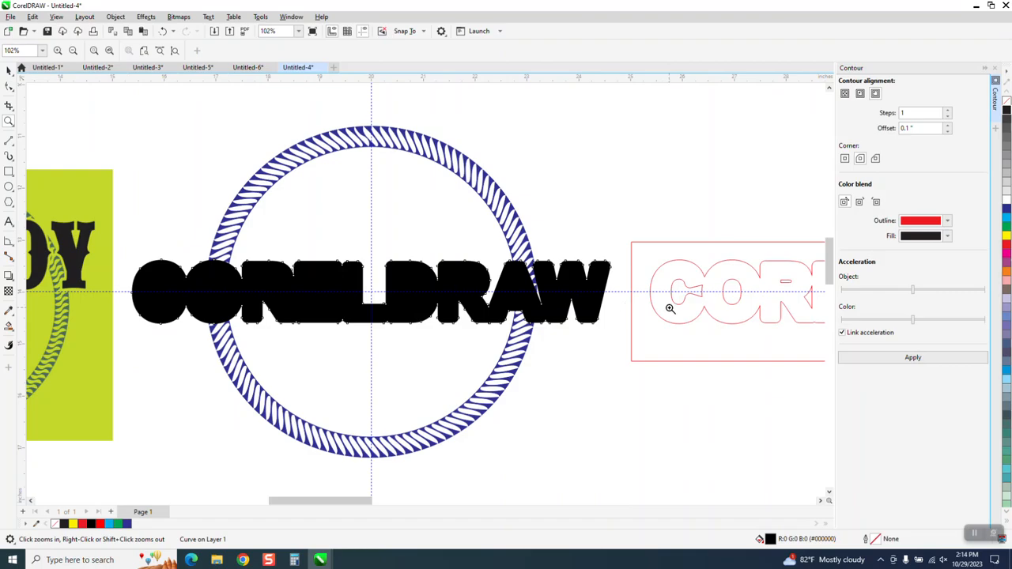
{"action": "left_click", "coordinate": [8, 71]}
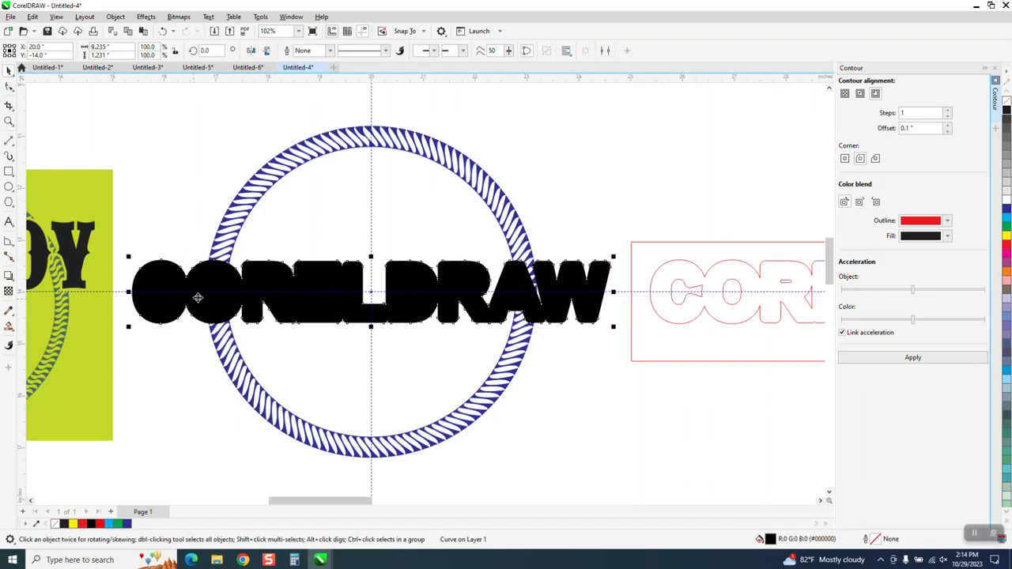
{"action": "scroll", "coordinate": [223, 150], "scroll_direction": "down", "scroll_amount": 2}
{"action": "left_click_drag", "start_coordinate": [155, 101], "coordinate": [493, 373]}
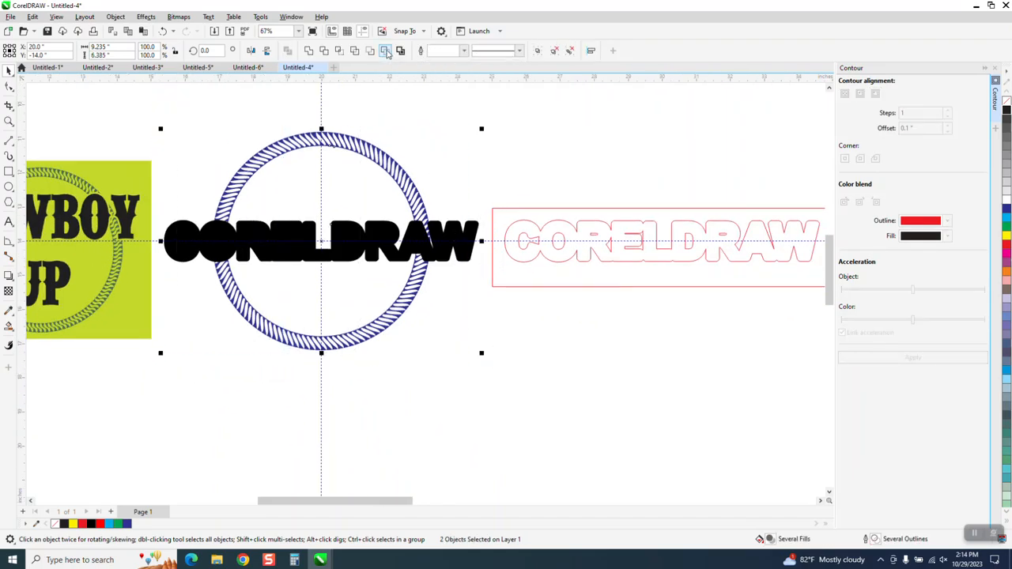
{"action": "left_click", "coordinate": [386, 50]}
Step: Move the original CORELDRAW text 10 inches up and 10 inches left into the gap in the rope ring
{"action": "scroll", "coordinate": [448, 320], "scroll_direction": "down", "scroll_amount": 2}
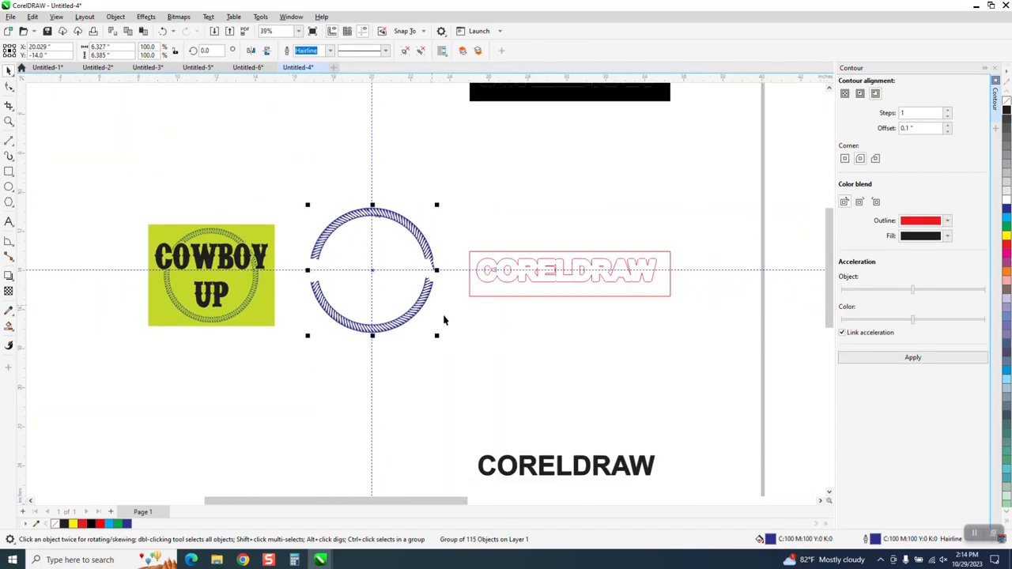
{"action": "left_click", "coordinate": [553, 451]}
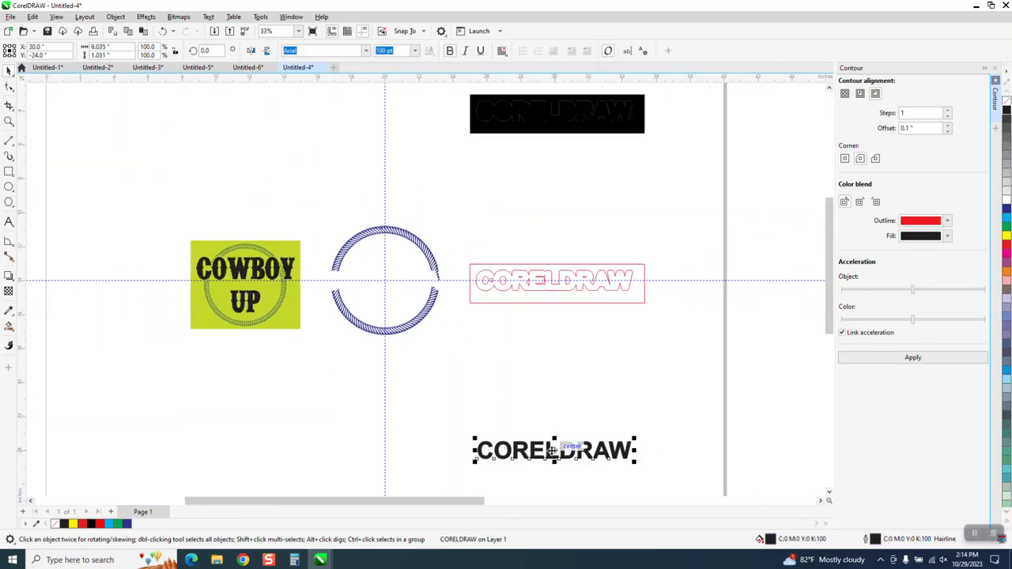
{"action": "key", "text": "c"}
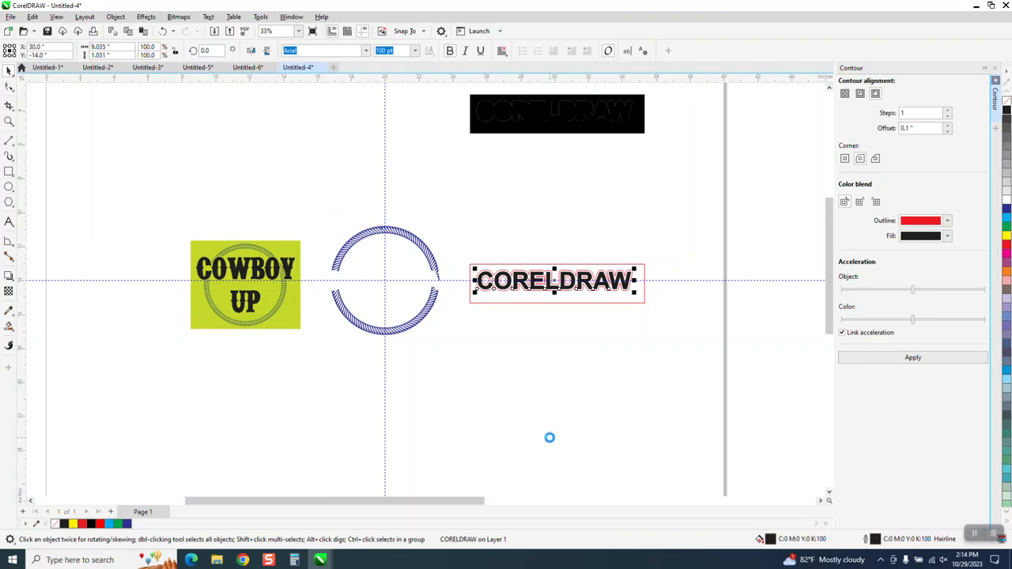
{"action": "key", "text": "c"}
{"action": "left_click", "coordinate": [9, 121]}
{"action": "left_click_drag", "start_coordinate": [310, 215], "coordinate": [519, 353]}
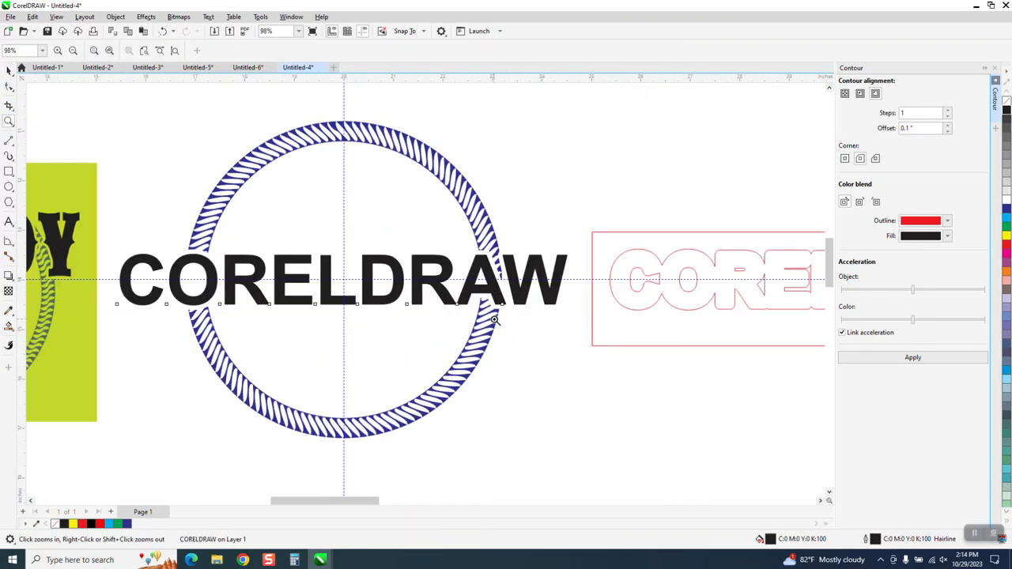
Step: Fill the trimmed rope ring group with black, C0 M0 Y0 K100
{"action": "left_click", "coordinate": [9, 69]}
{"action": "left_click", "coordinate": [259, 146]}
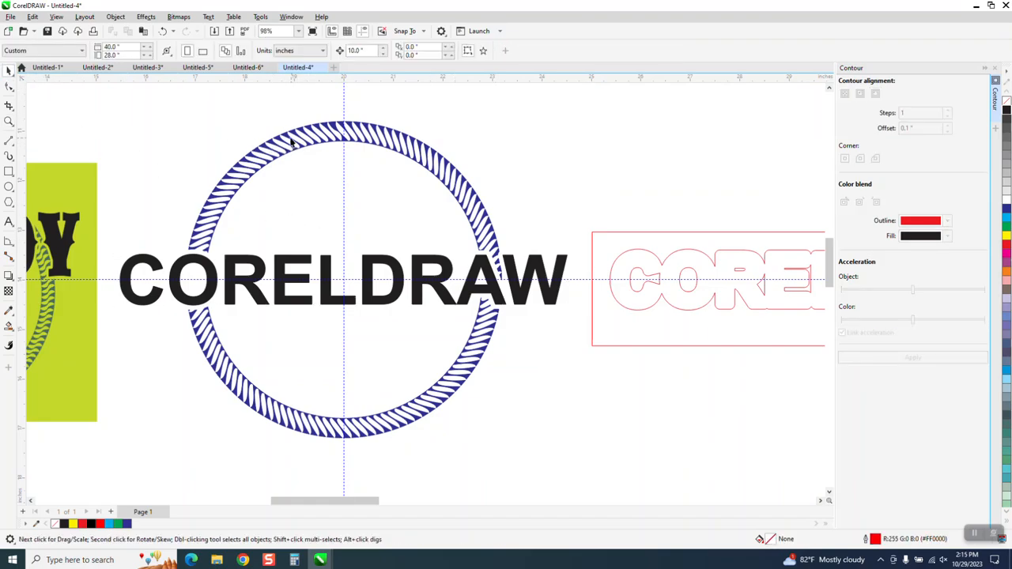
{"action": "left_click", "coordinate": [286, 138]}
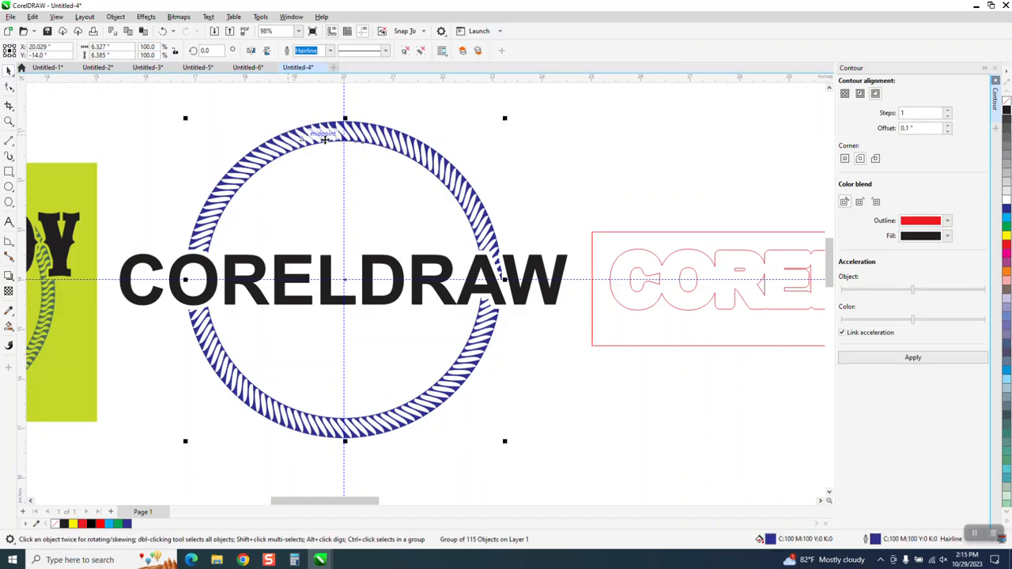
{"action": "left_click", "coordinate": [1007, 112]}
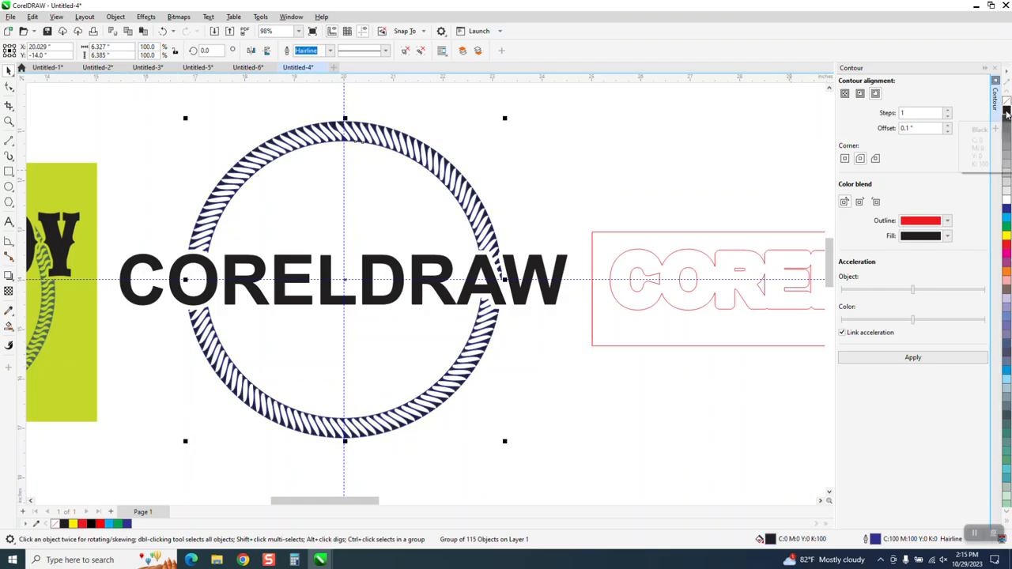
{"action": "left_click", "coordinate": [594, 173]}
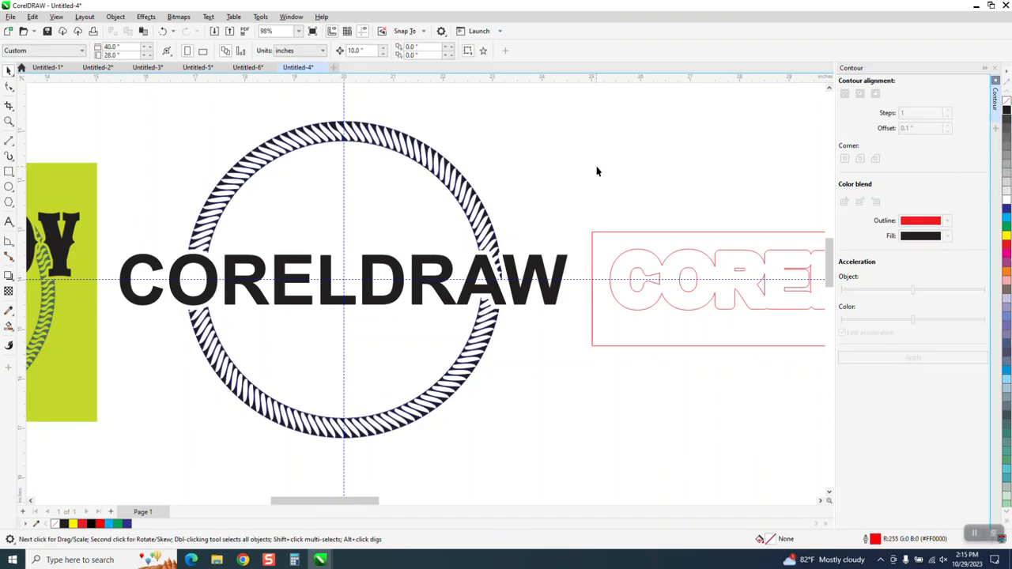